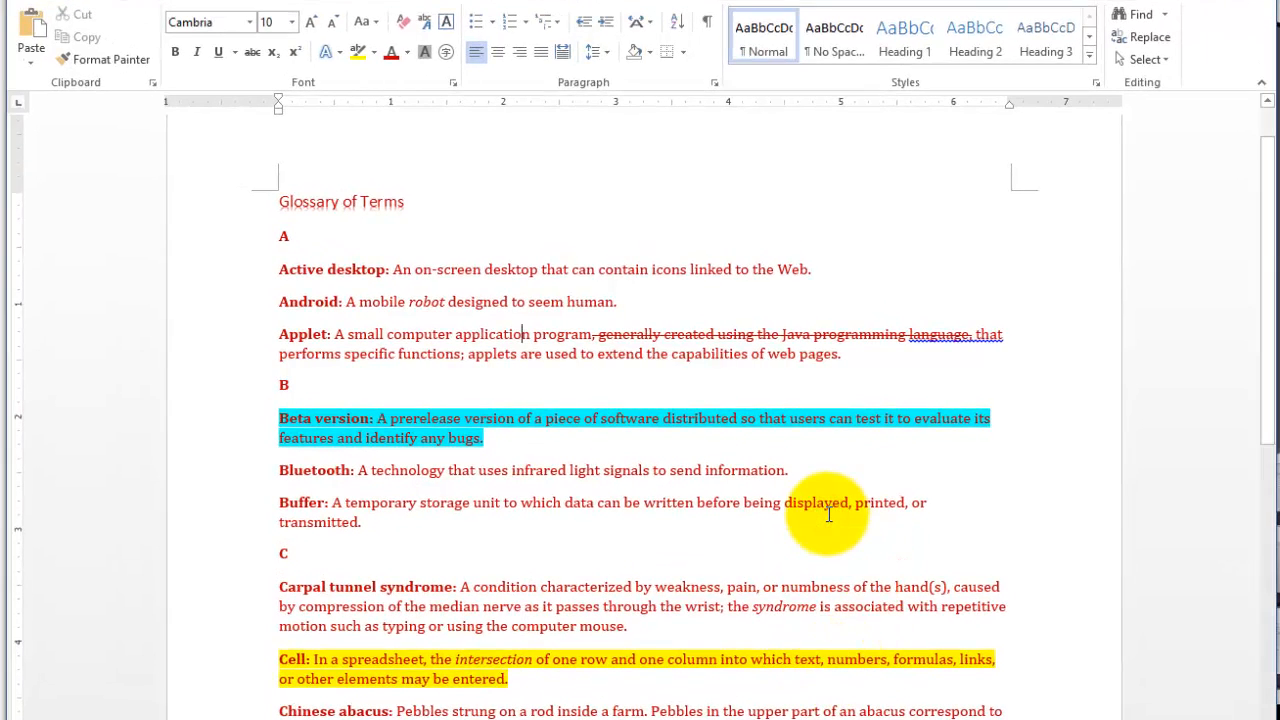
- Add a closing line at the end of the document reading "Submitted by" followed by the submitter's full name
key(ctrl+End)
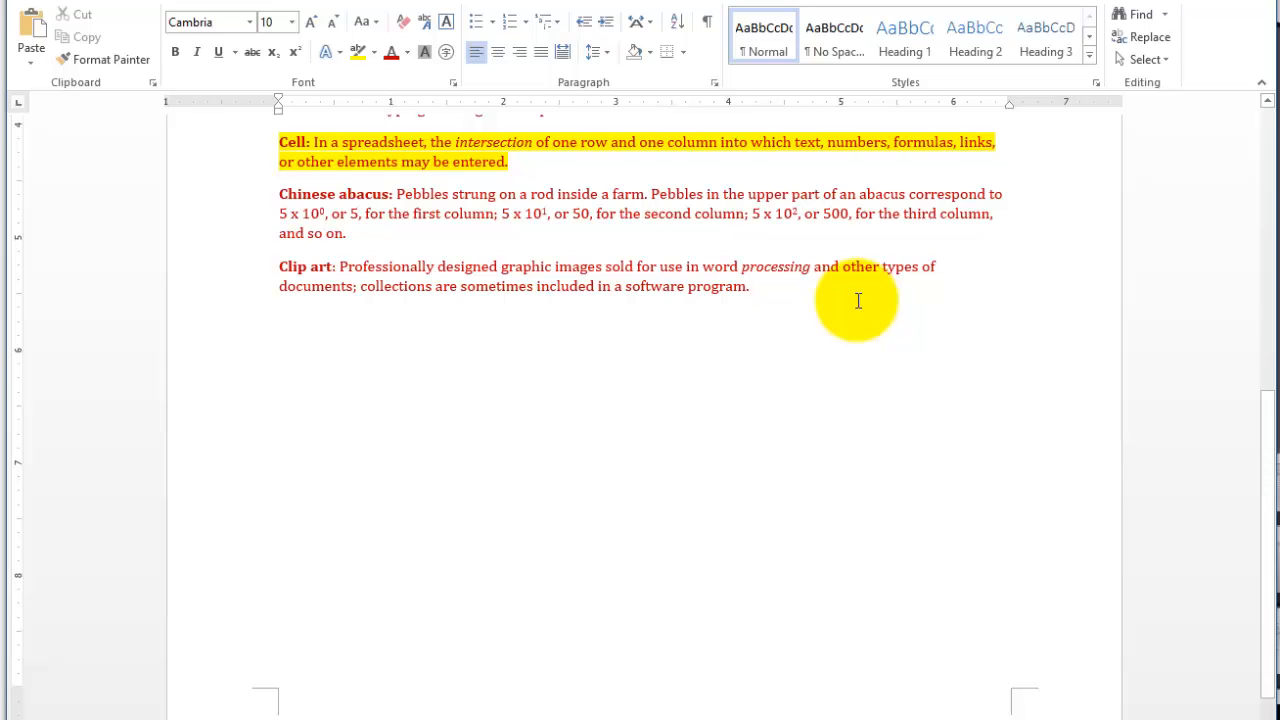
key(Return)
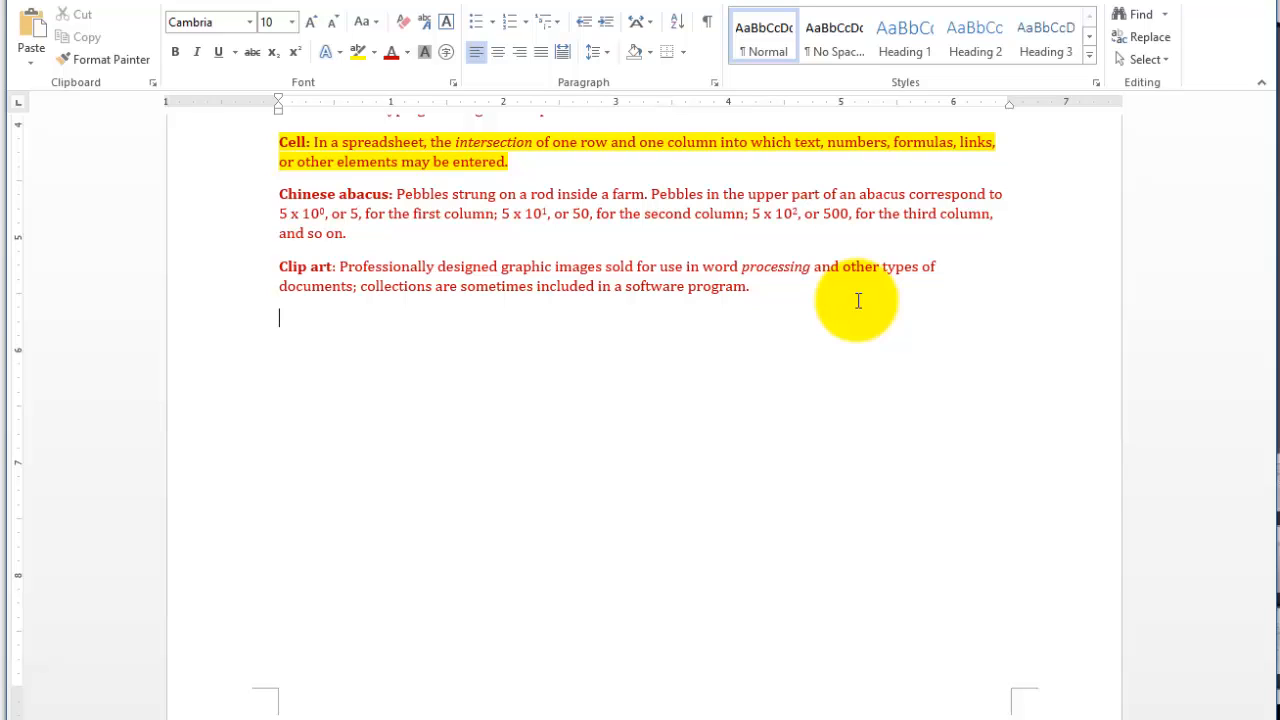
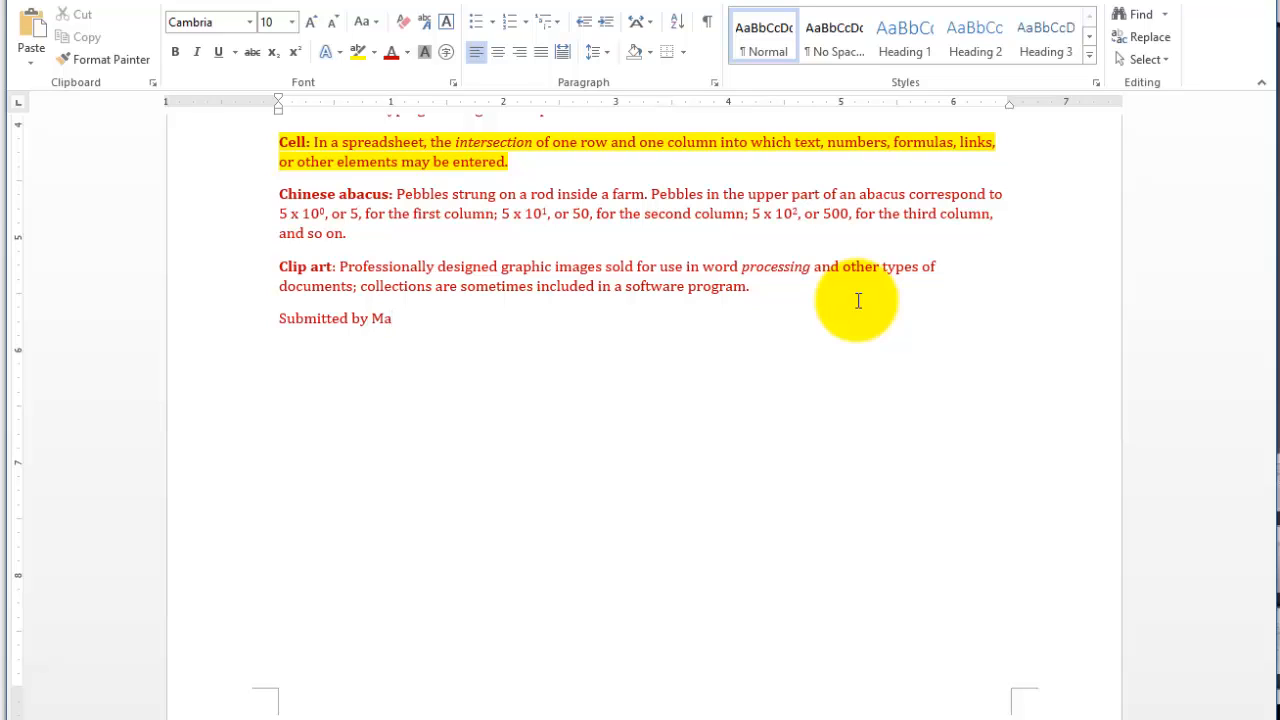
key(Return)
click(440, 318)
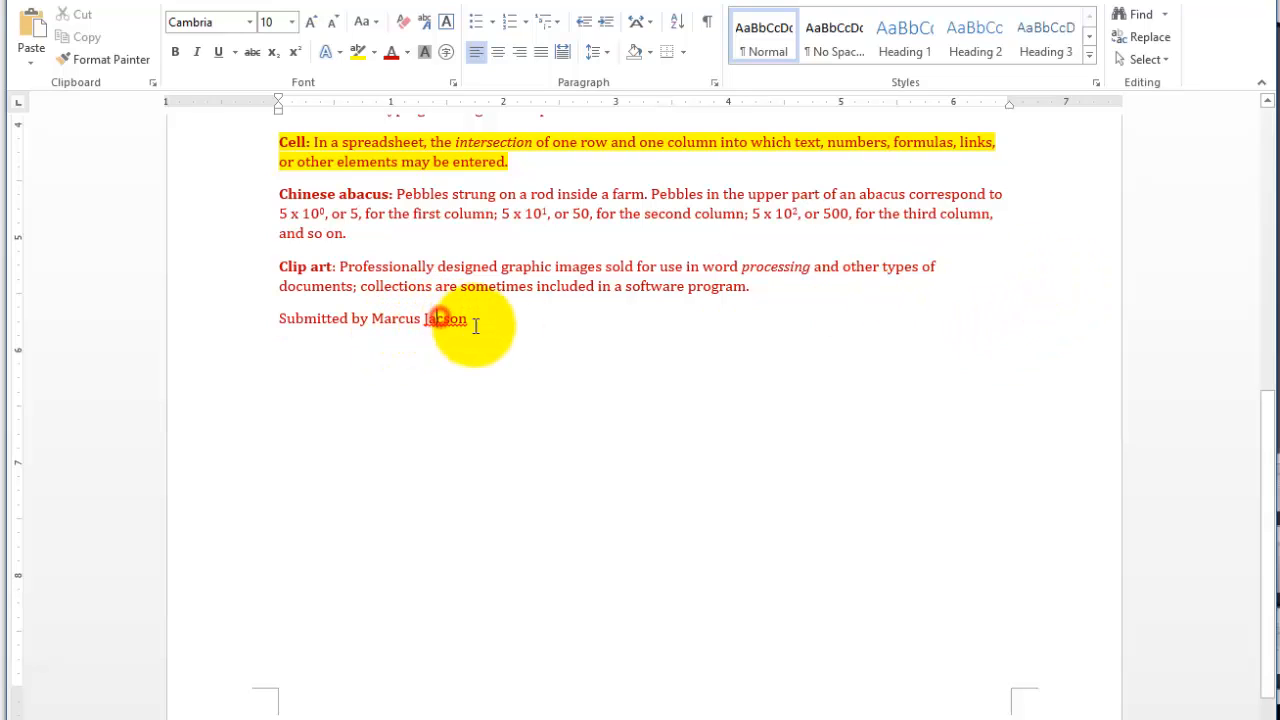
text(k)
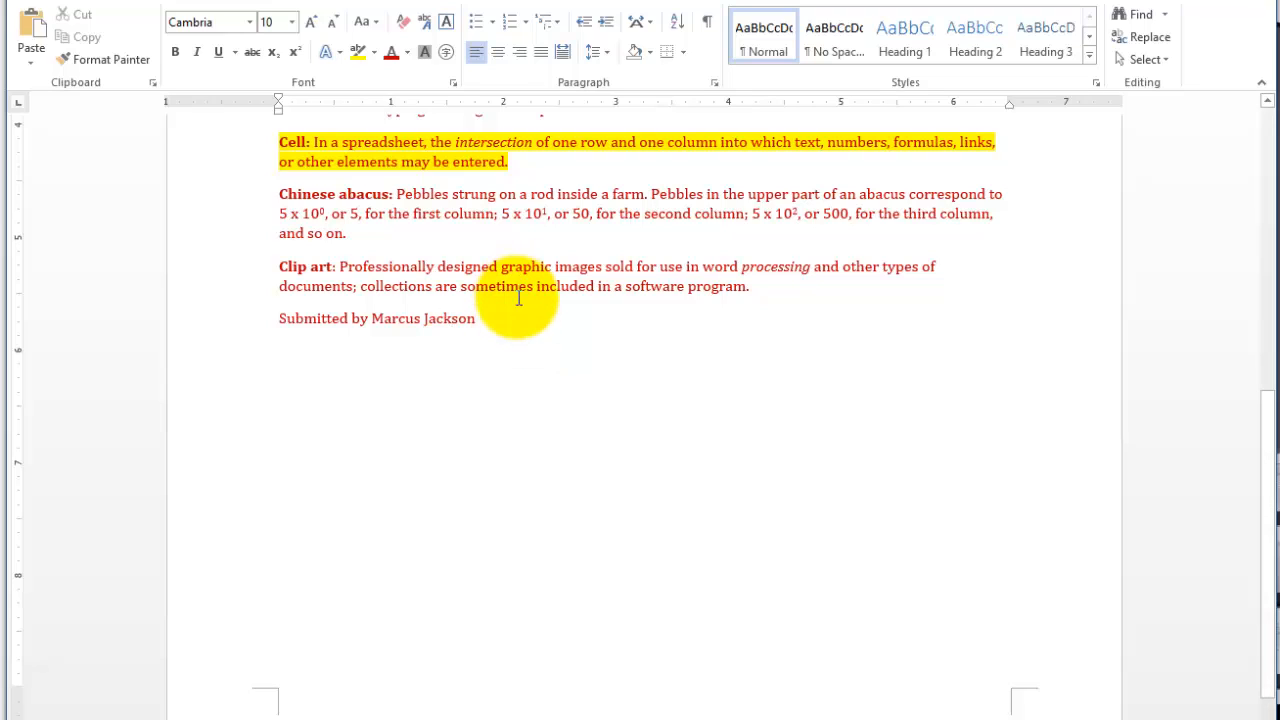
- Add the date line "Monday, October 12, 2015" below the submitter line
click(514, 334)
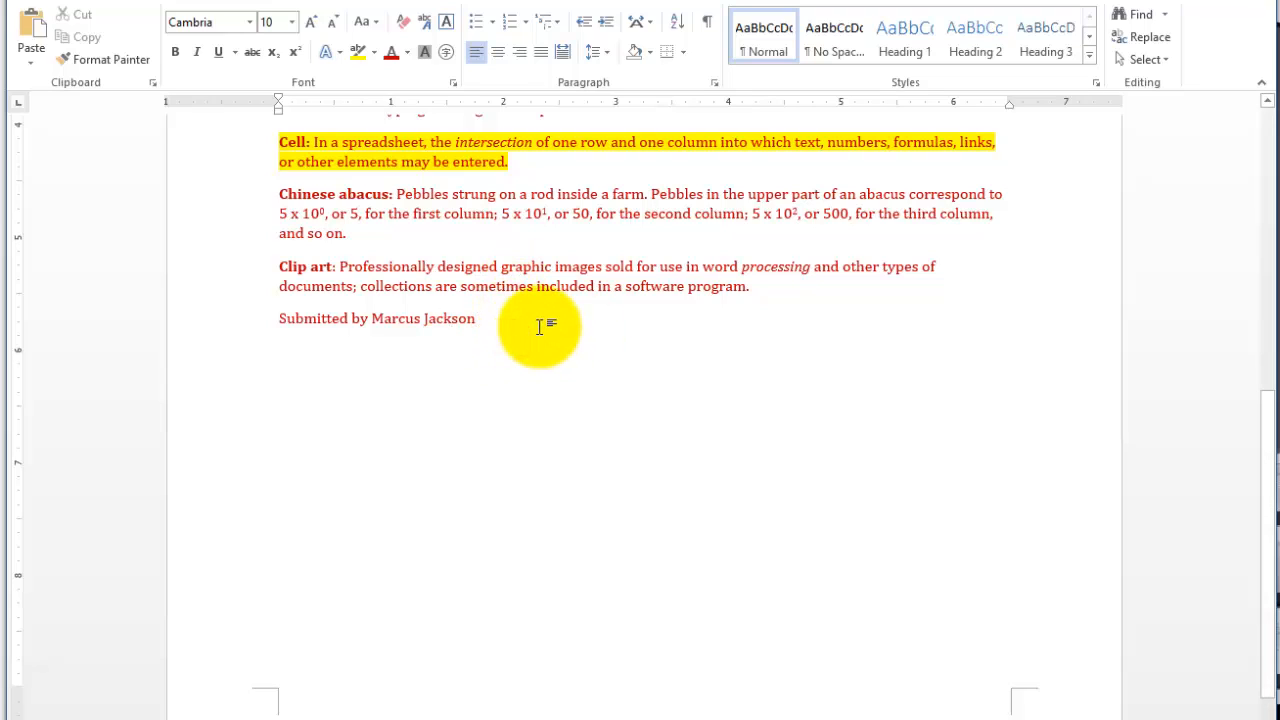
key(Return)
text(Monday)
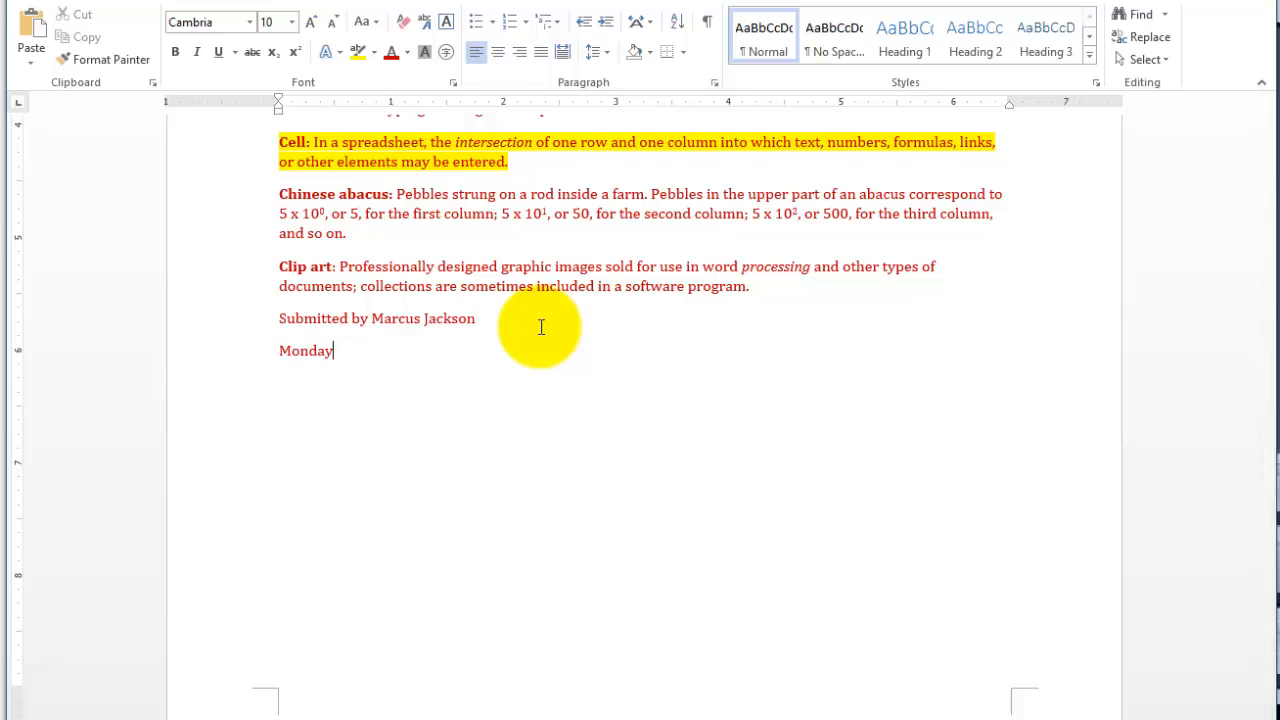
text(, October 12, 2014)
key(BackSpace)
text(5)
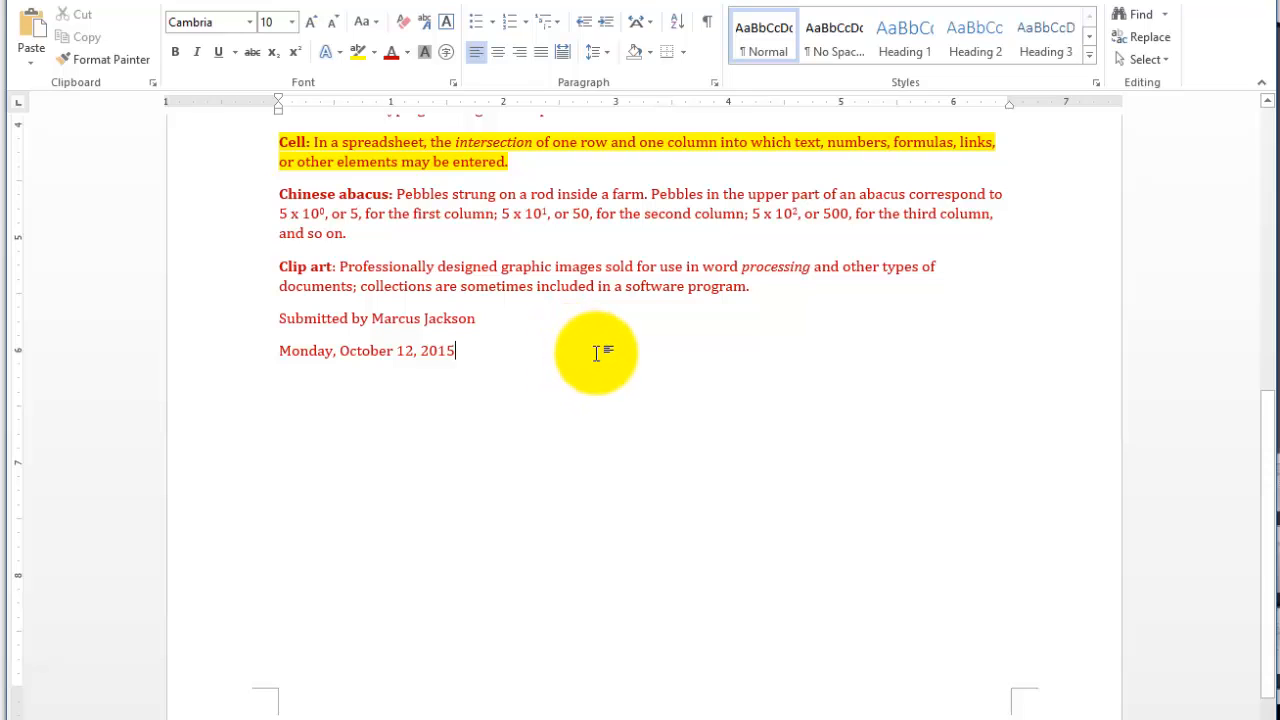
- Choose the Calibri font and the Dark Blue font color for the entire document's text
key(ctrl+a)
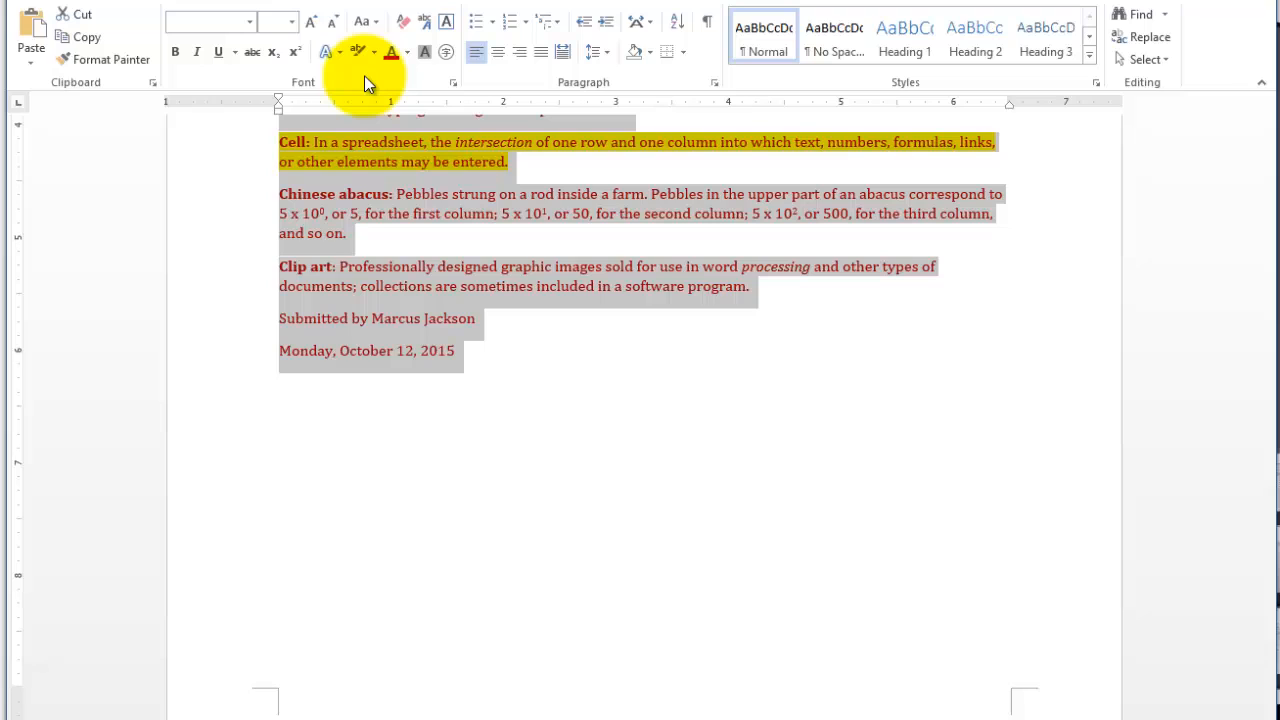
click(455, 83)
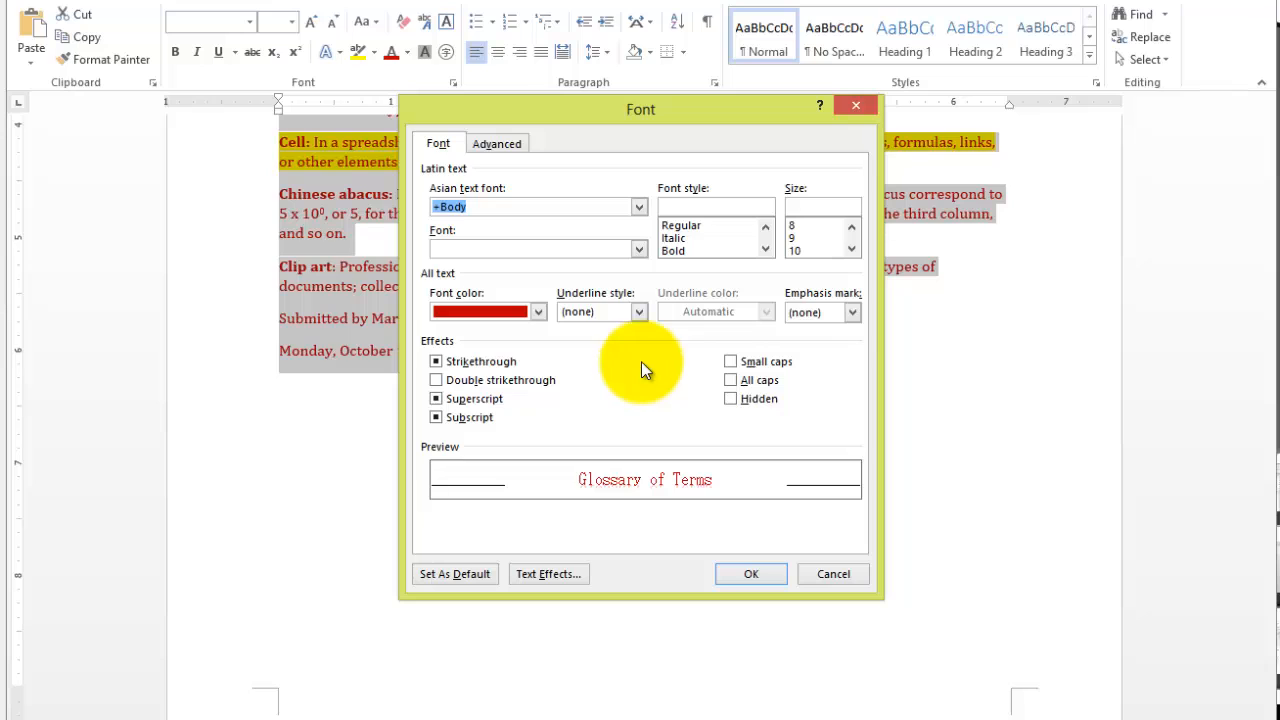
click(639, 250)
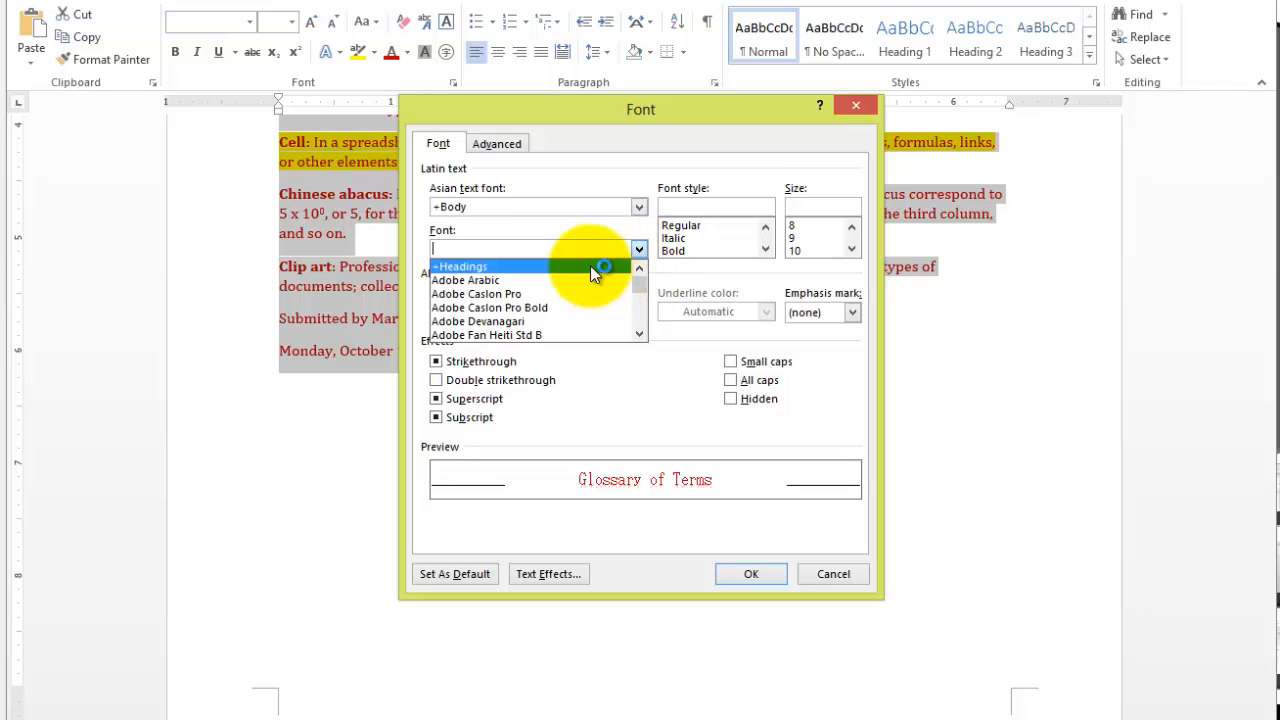
text(cal)
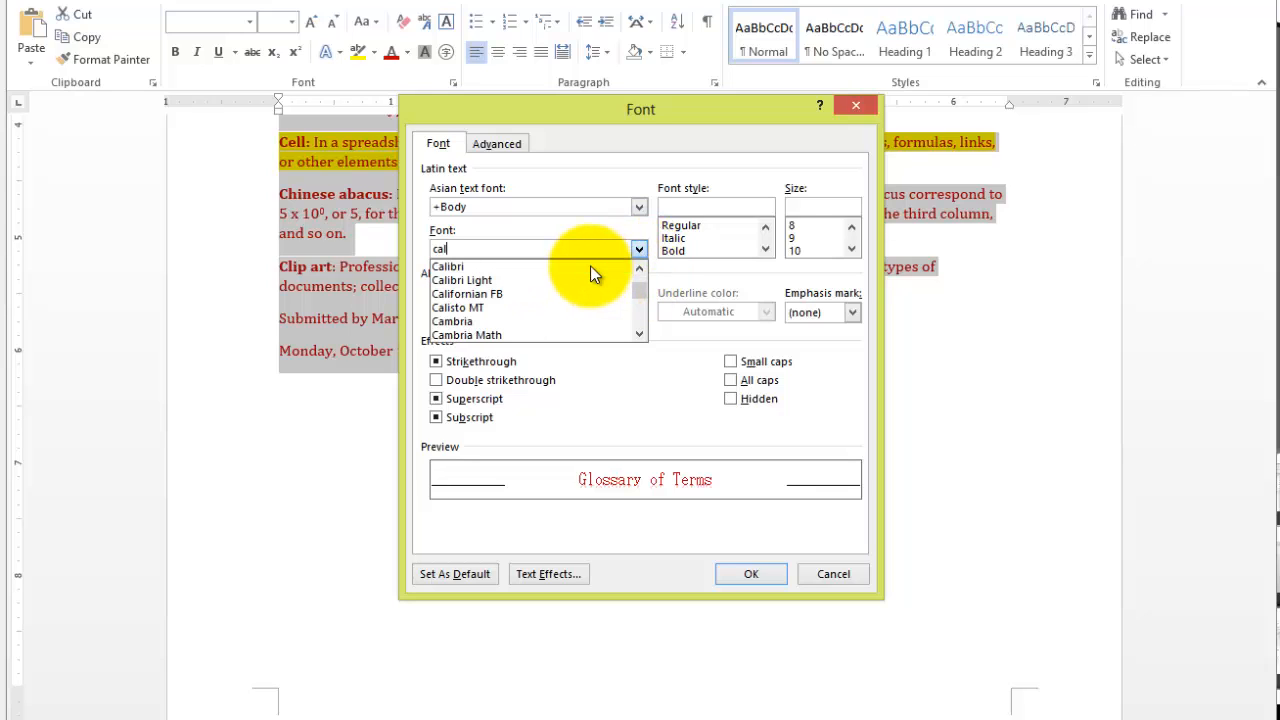
click(480, 266)
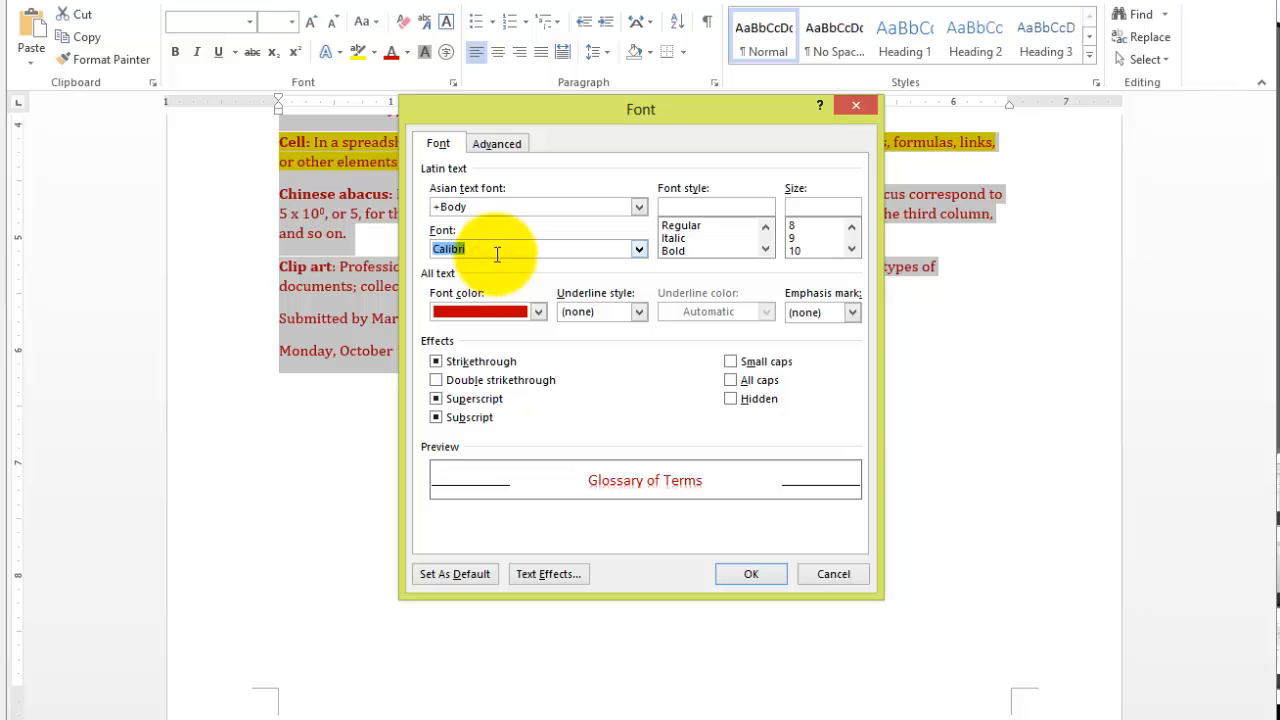
click(539, 312)
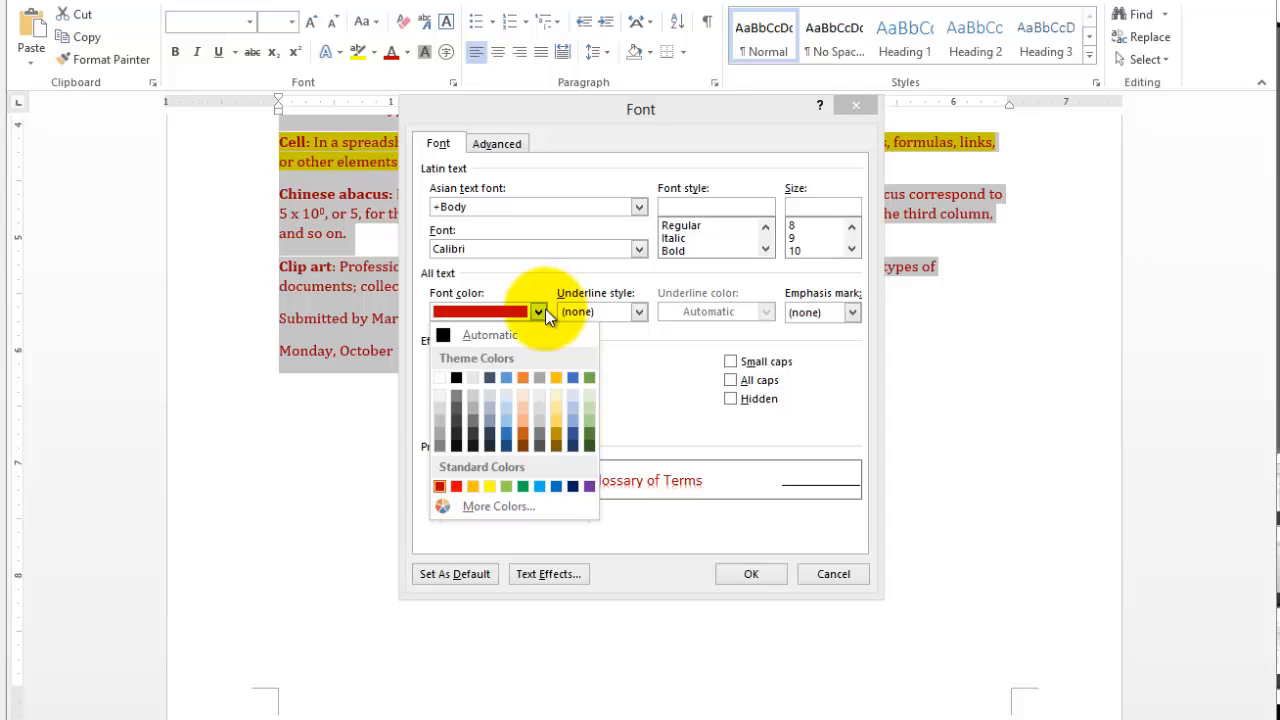
click(574, 489)
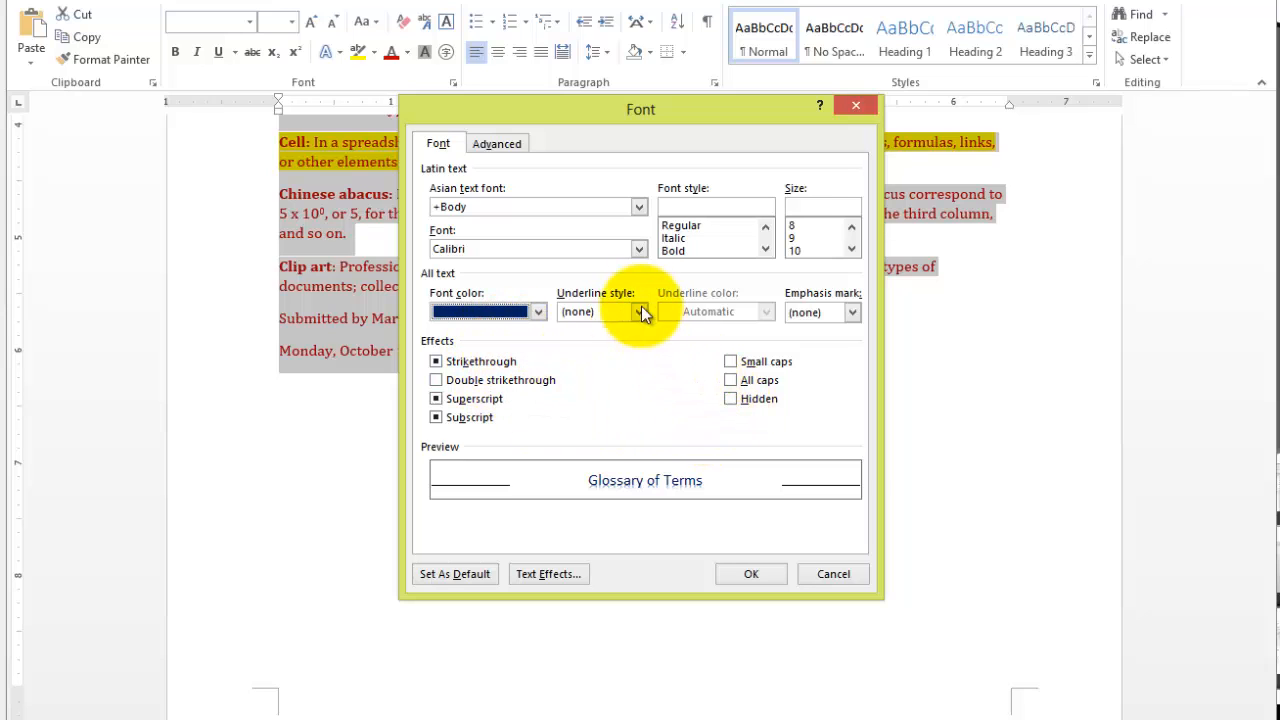
- Set the font size of the entire document to 13 and apply the font settings
click(829, 204)
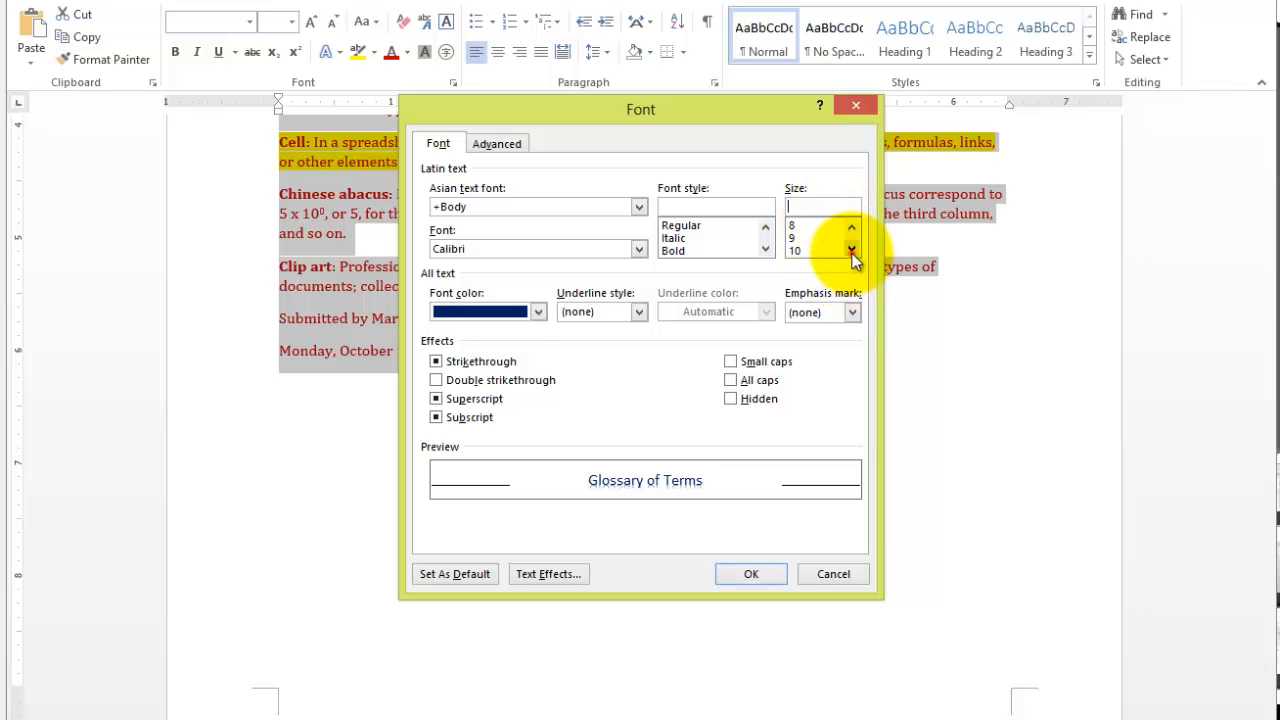
click(852, 253)
click(852, 253)
click(852, 253)
click(852, 253)
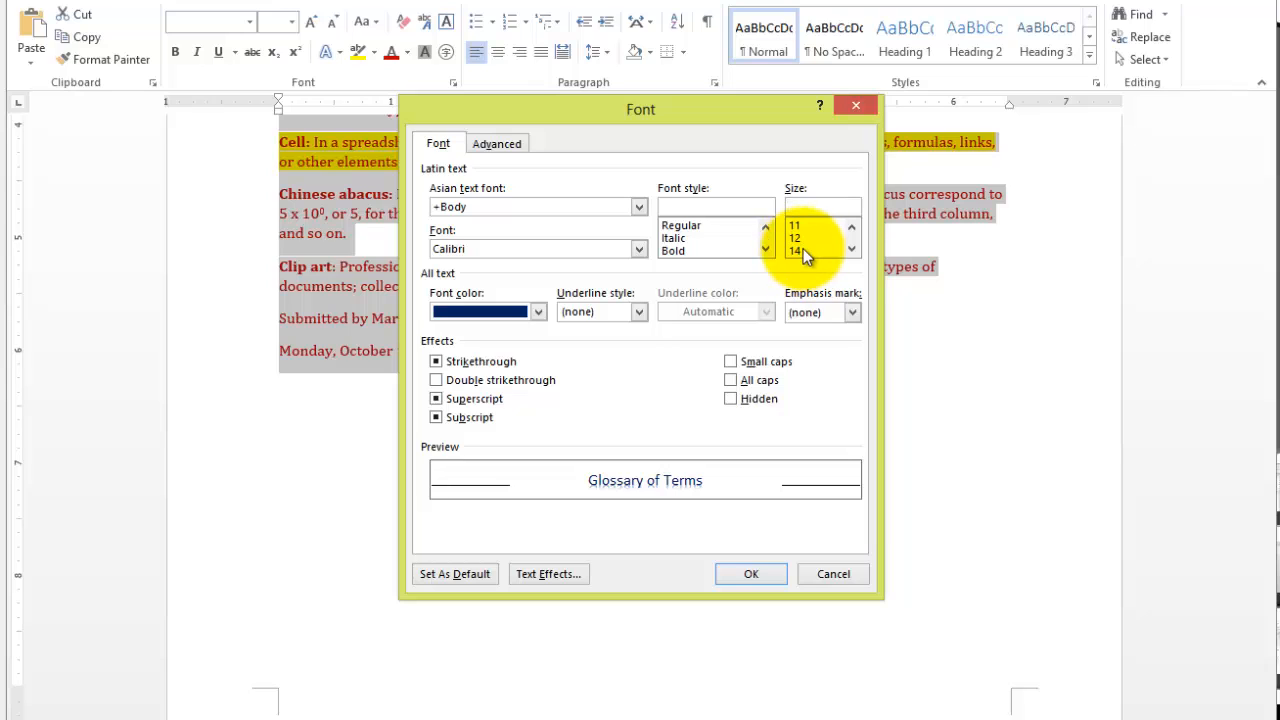
click(803, 206)
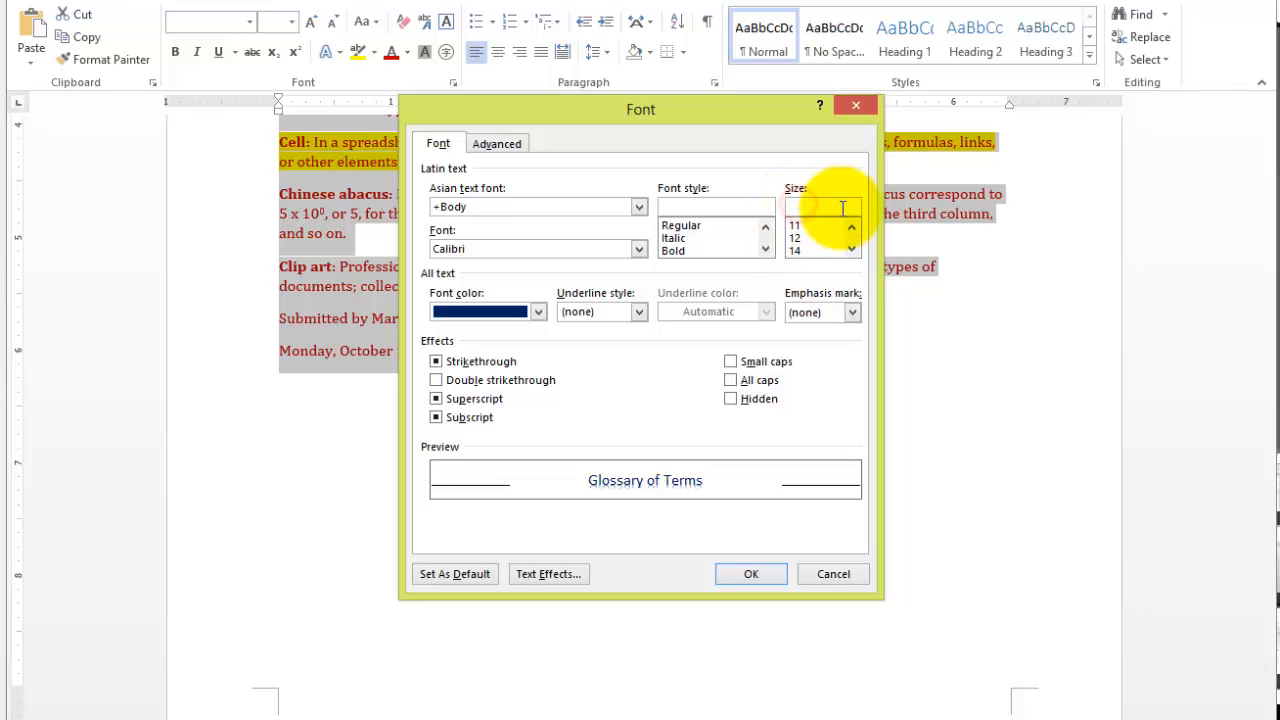
text(13)
click(831, 187)
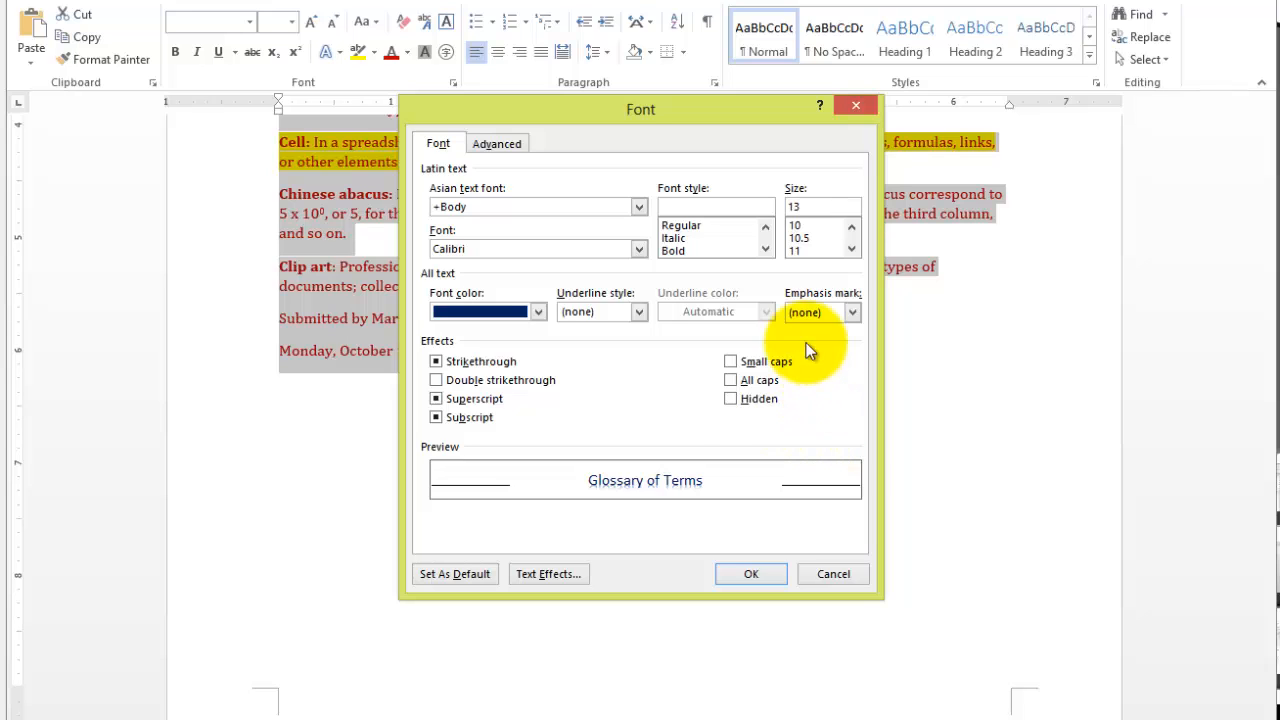
click(740, 578)
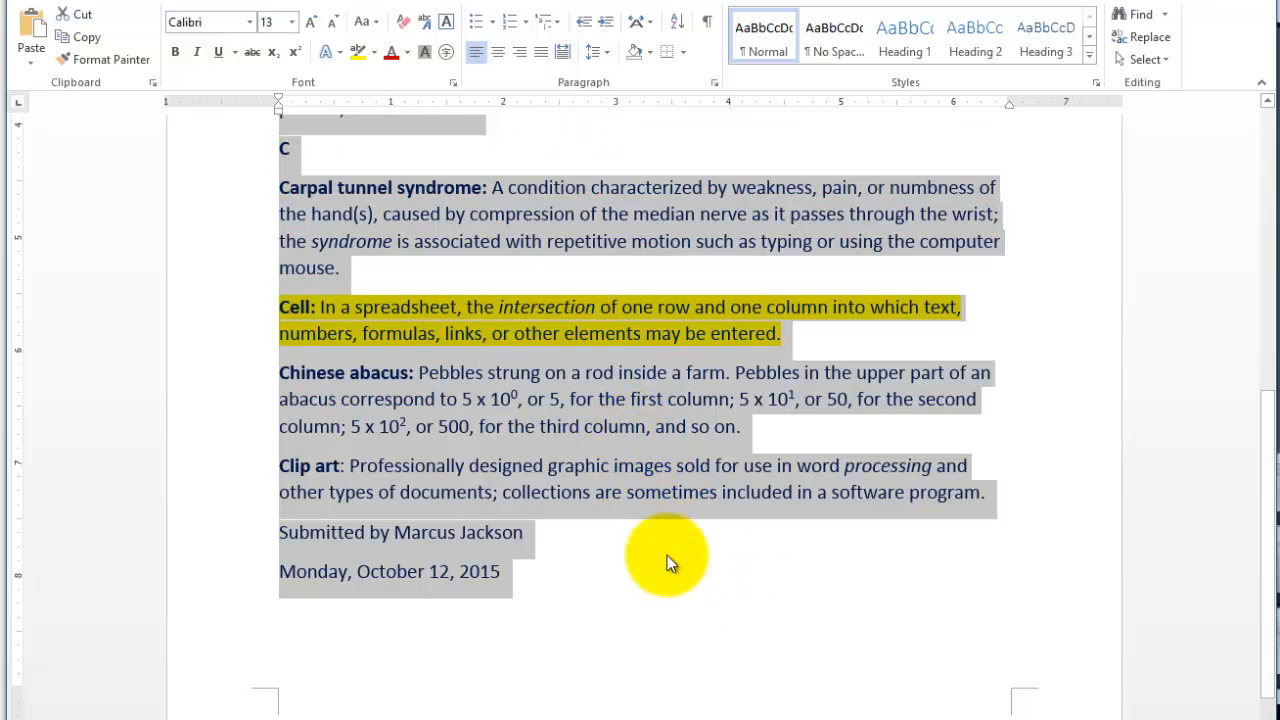
- Look through the glossary to check the new font formatting against the existing strikethrough, highlights and superscripts
scroll(668, 557, up, 3)
scroll(670, 563, up, 7)
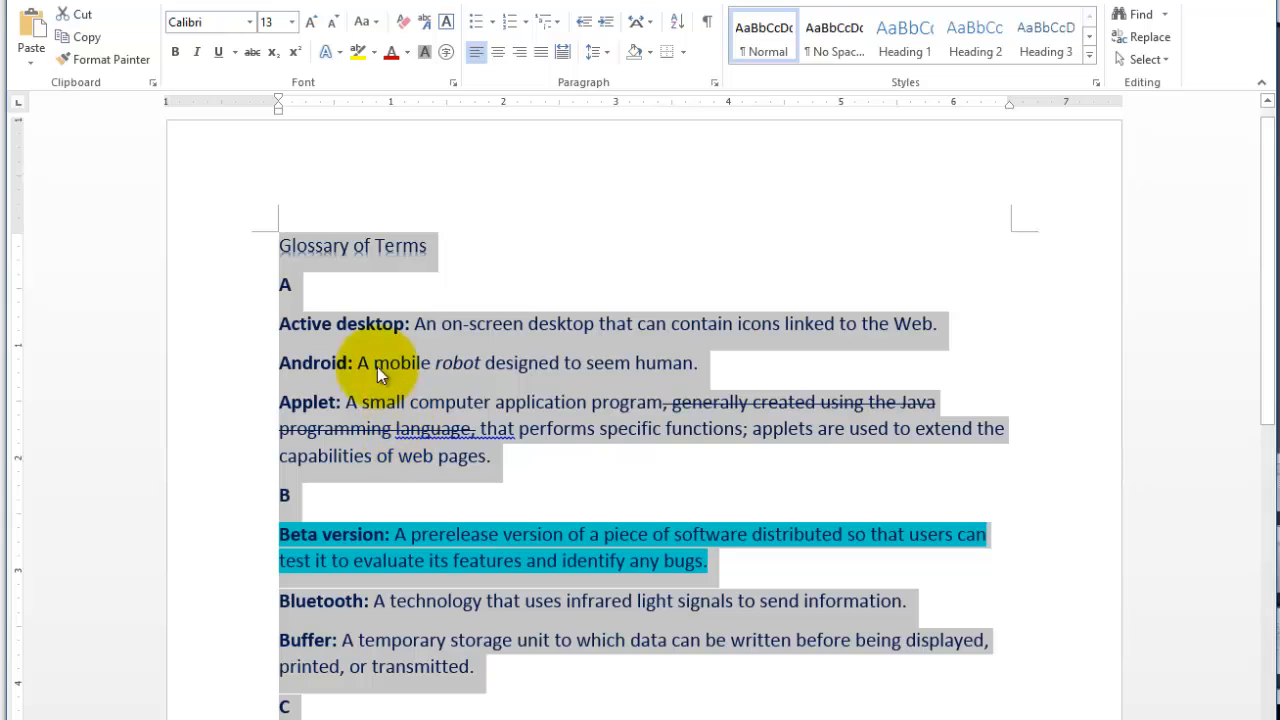
click(677, 435)
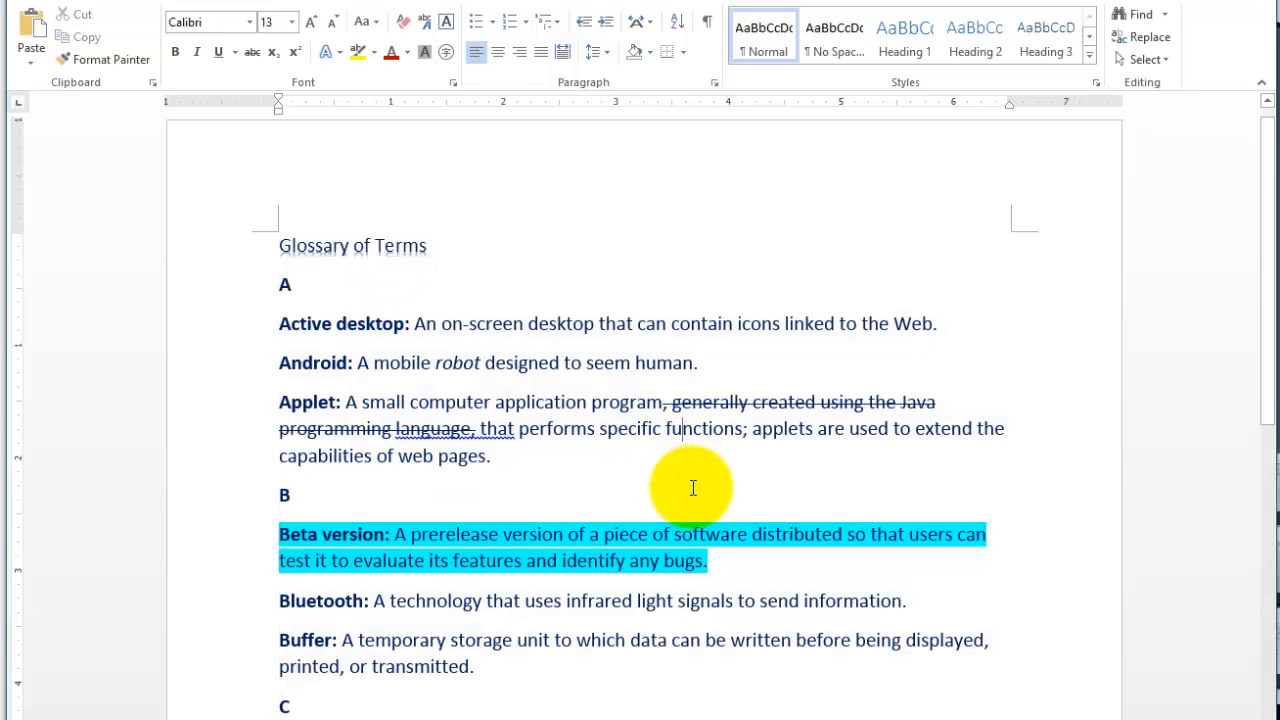
scroll(614, 543, down, 7)
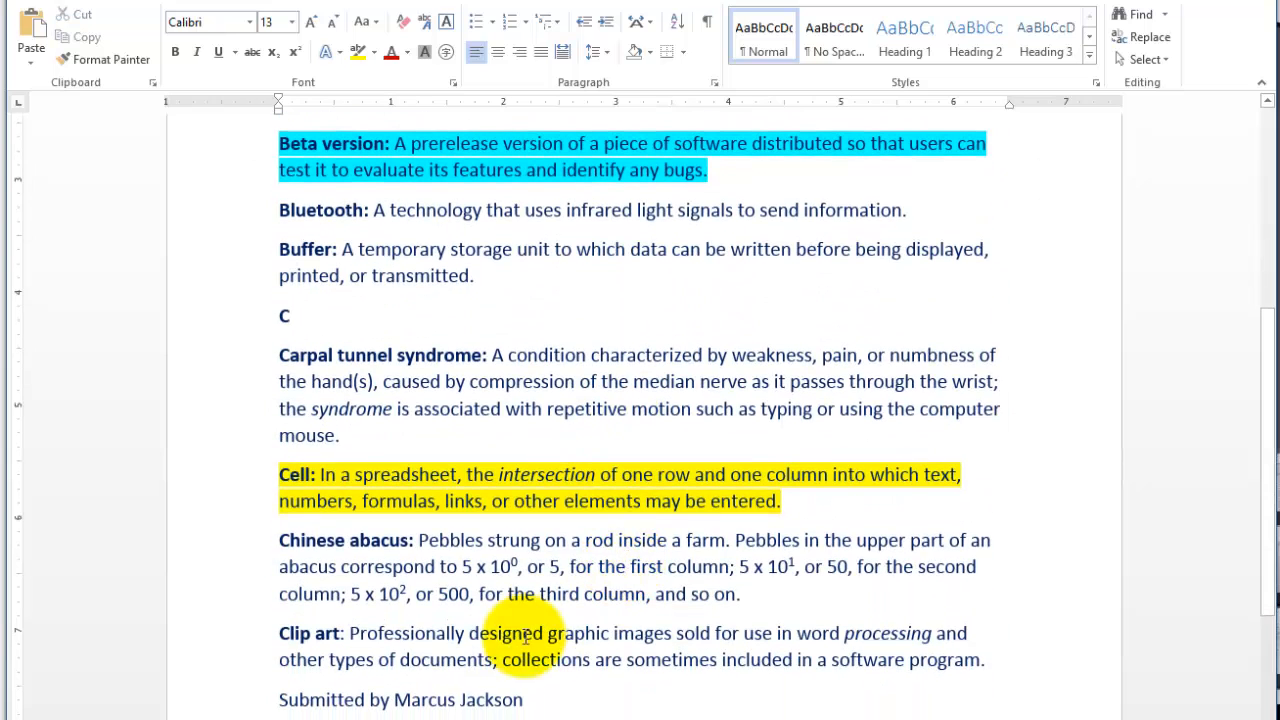
drag(513, 563, 521, 563)
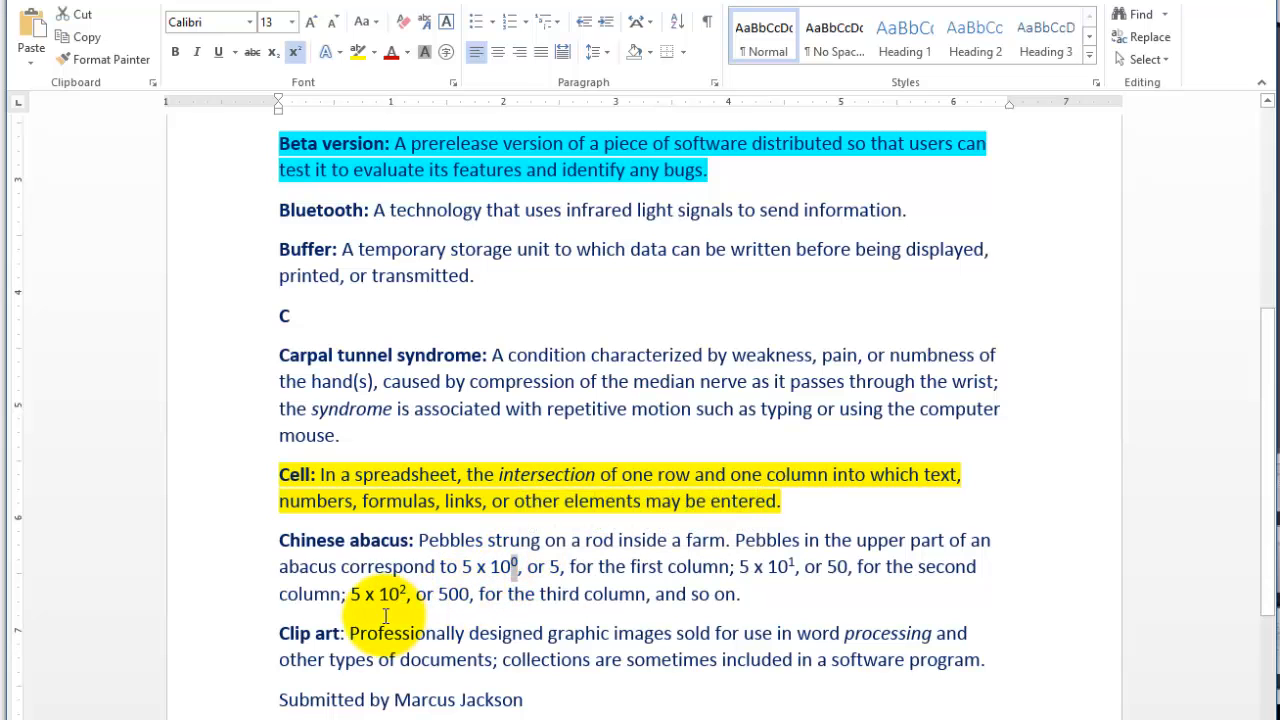
scroll(775, 607, down, 2)
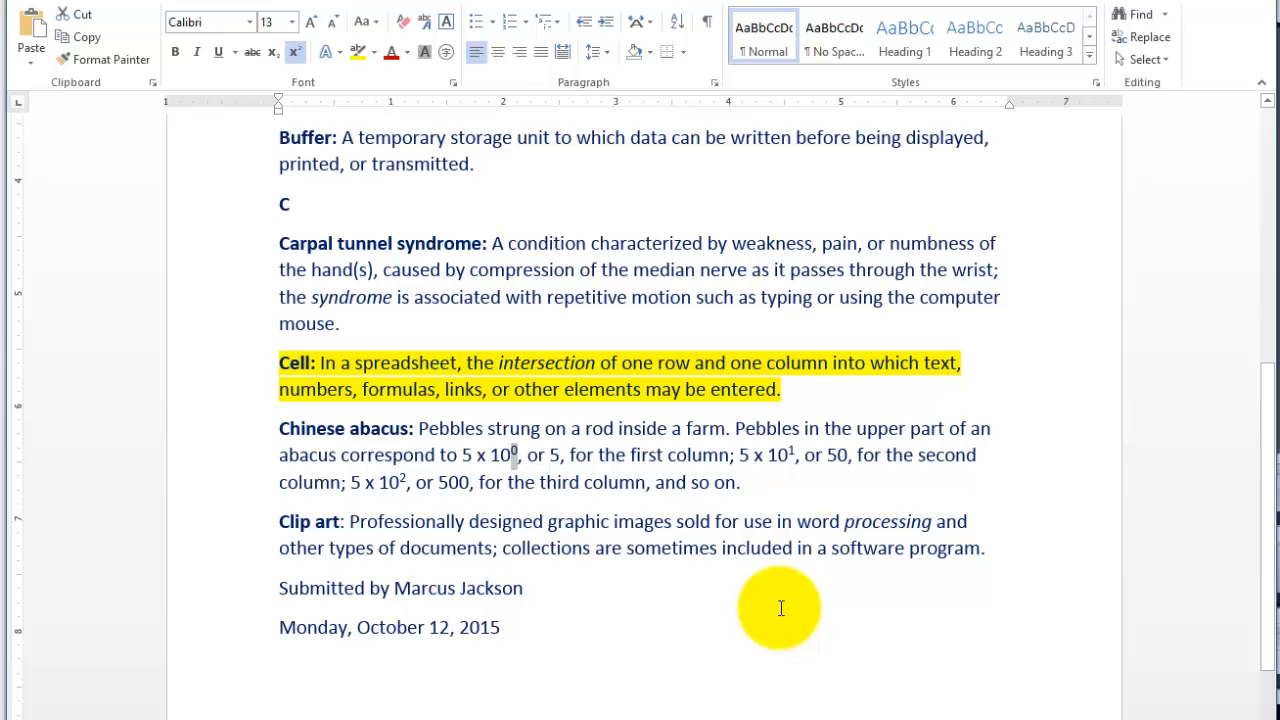
scroll(781, 607, up, 5)
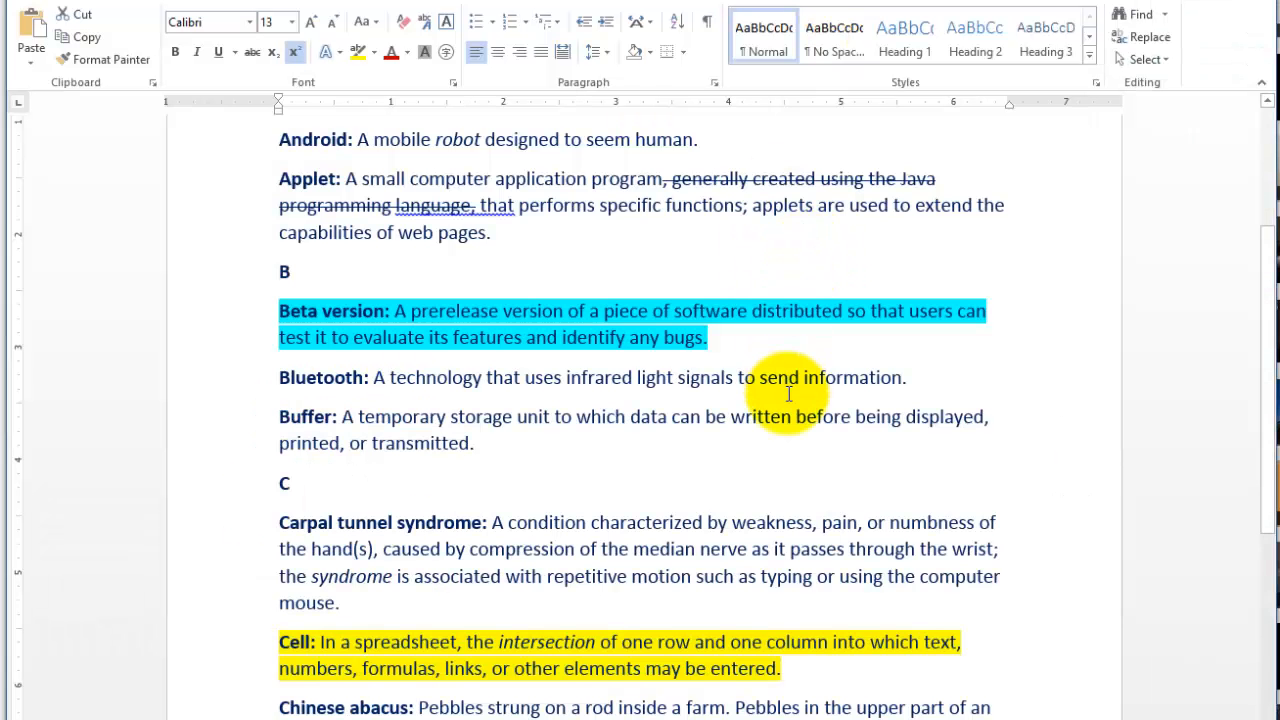
click(831, 451)
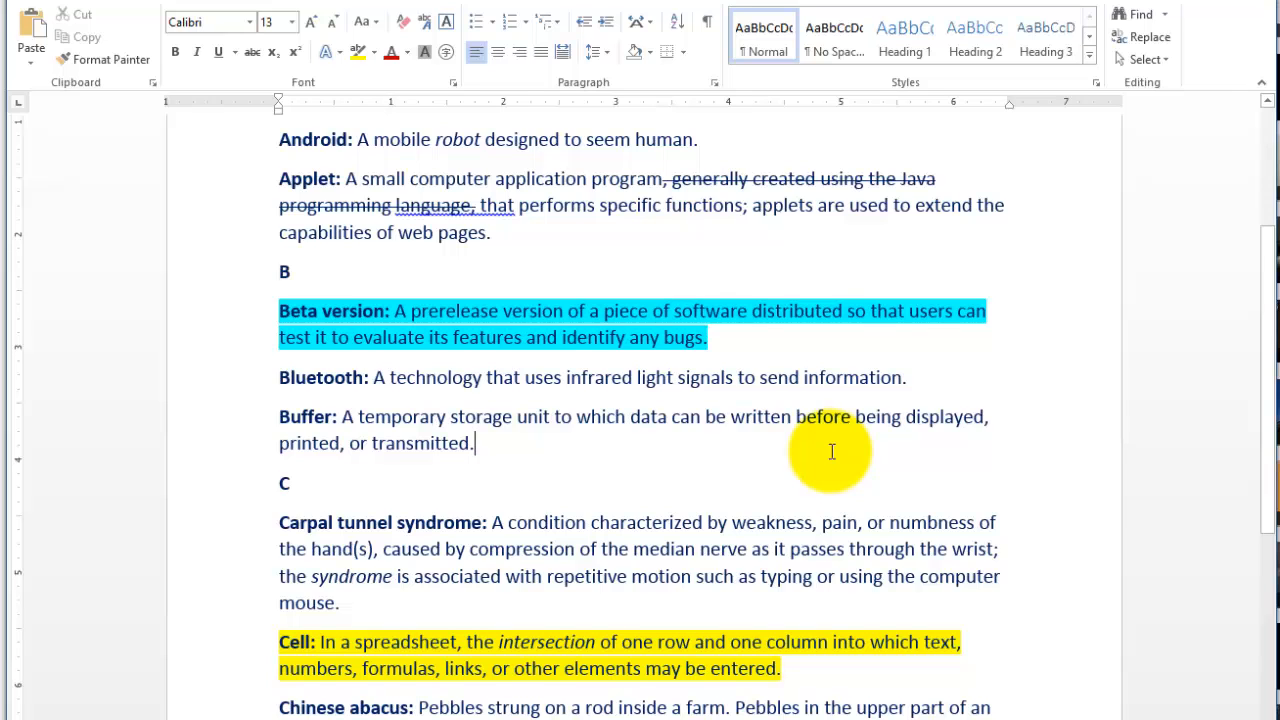
- Apply a double underline to the date line "Monday, October 12, 2015" at the end of the document
scroll(831, 453, down, 5)
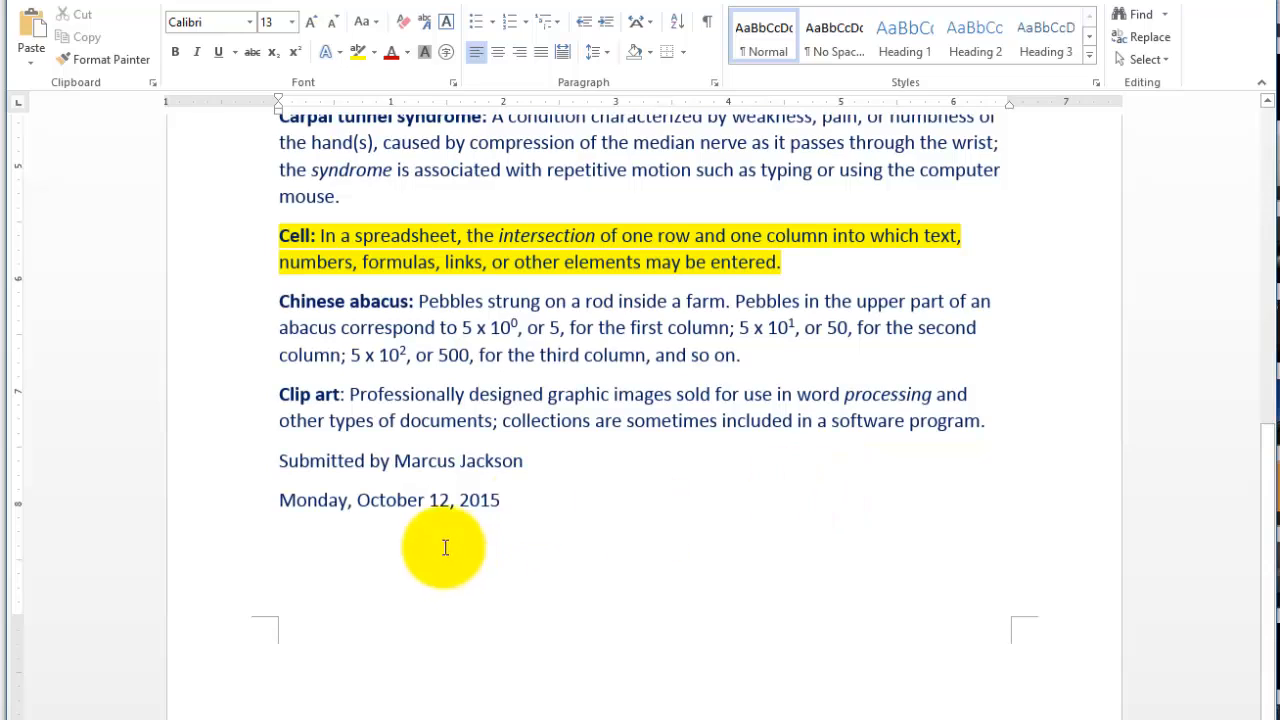
drag(540, 503, 290, 527)
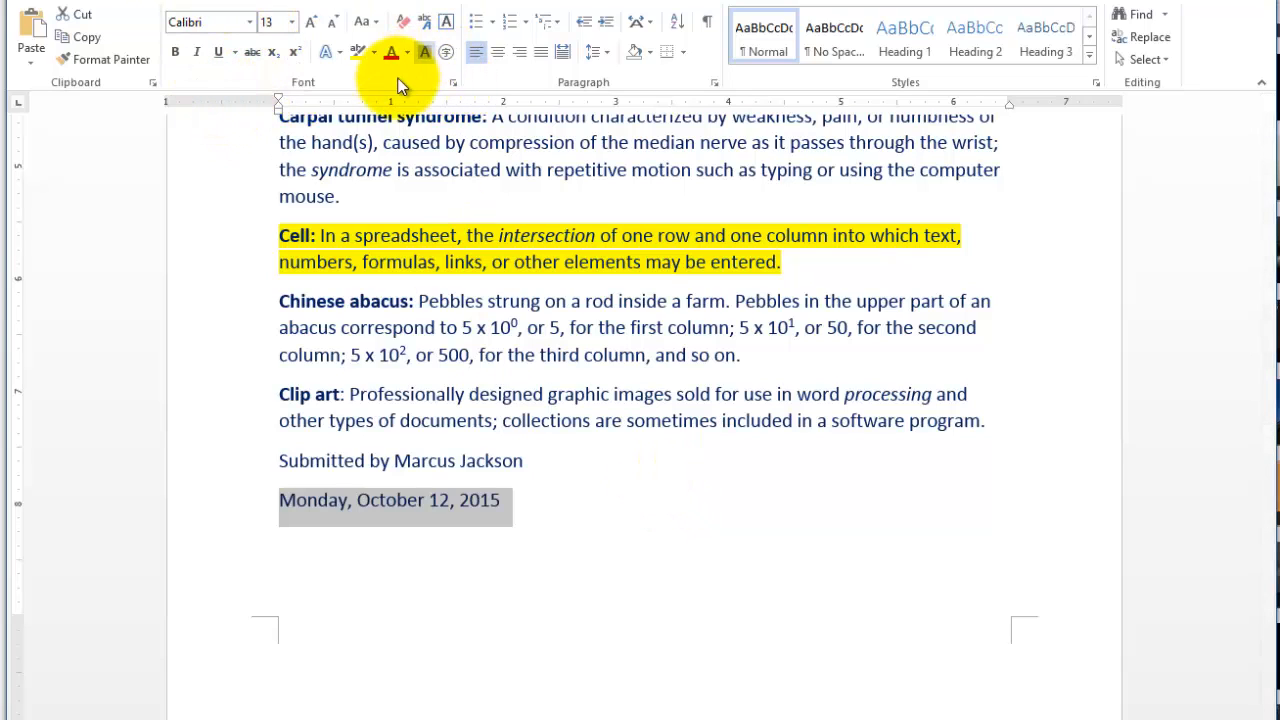
click(452, 84)
drag(540, 110, 755, 19)
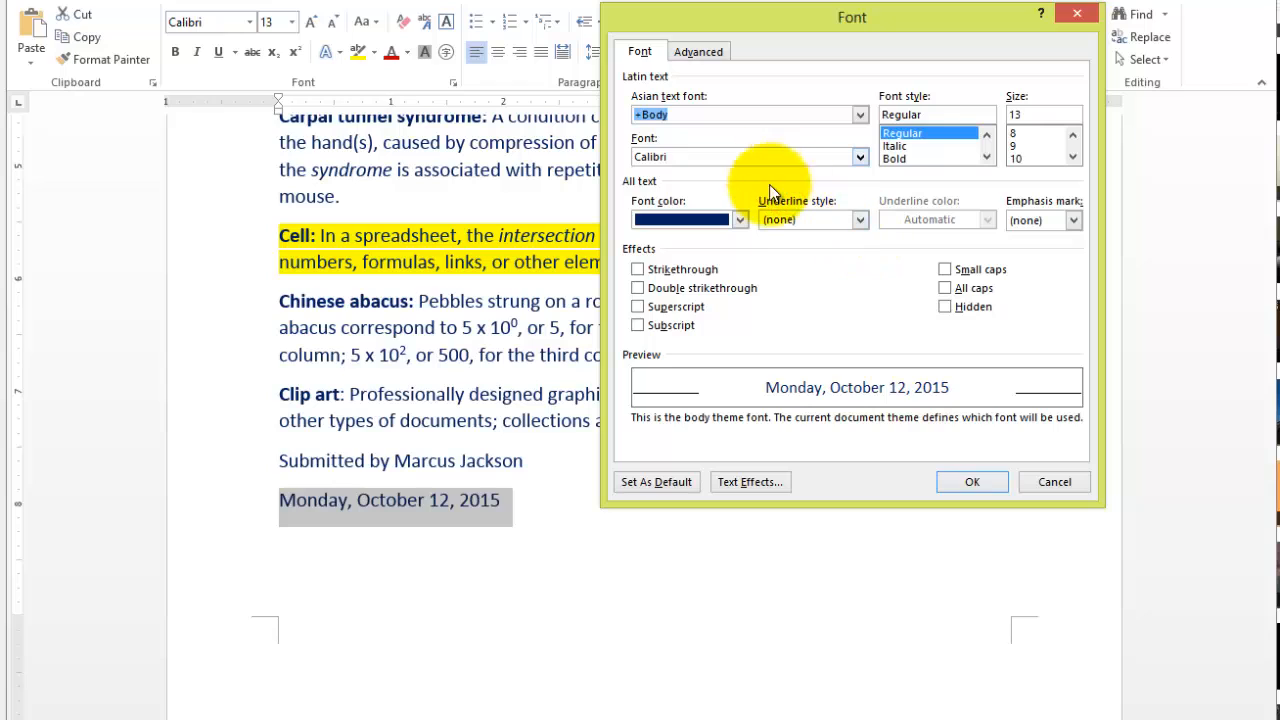
click(862, 220)
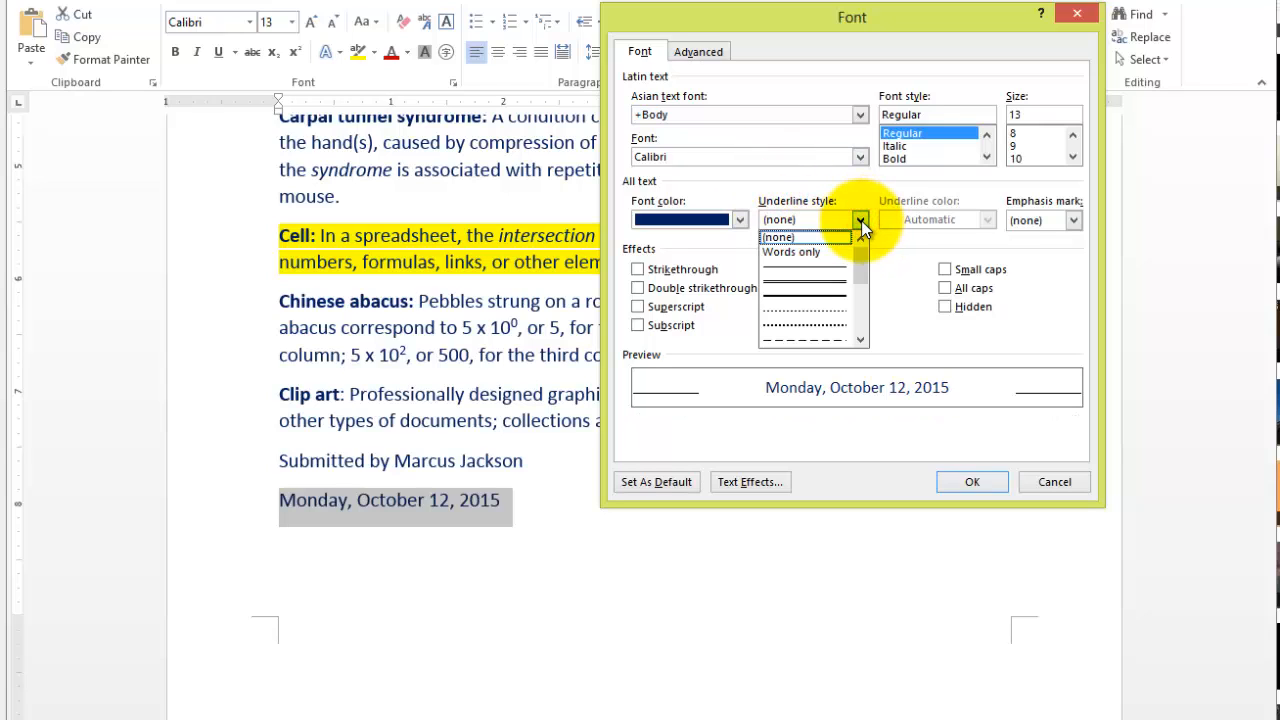
click(833, 284)
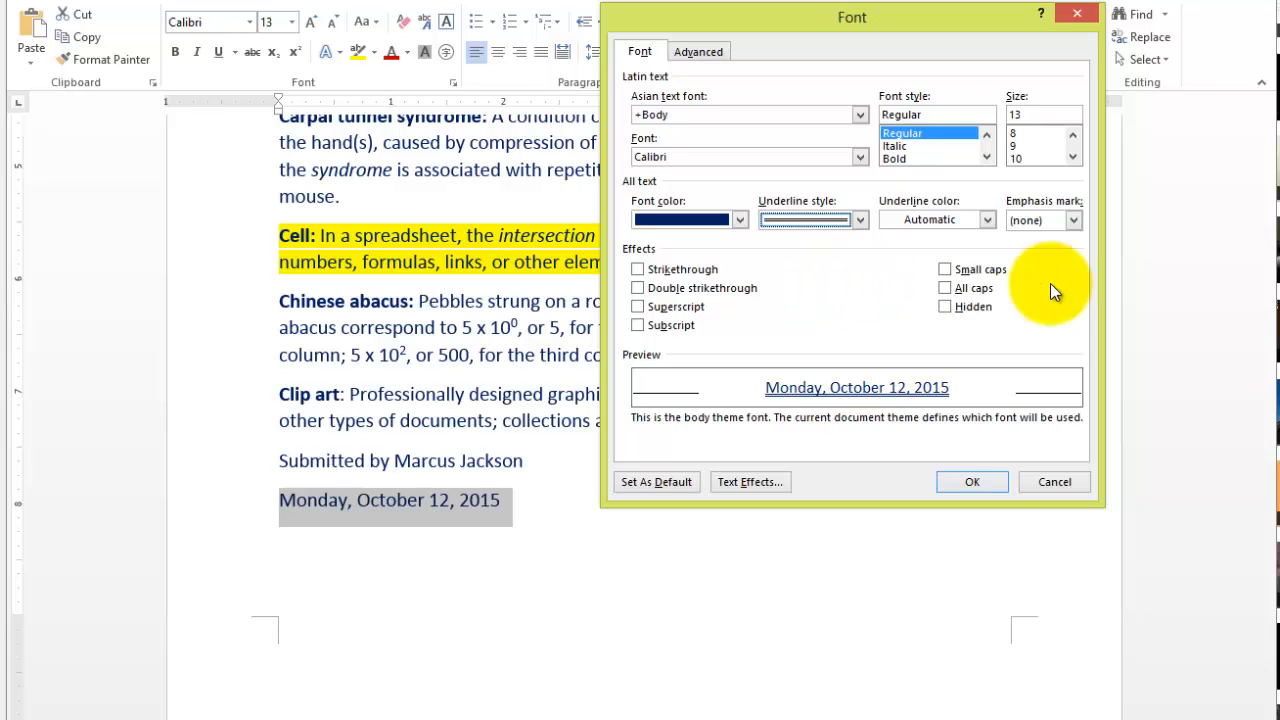
click(976, 481)
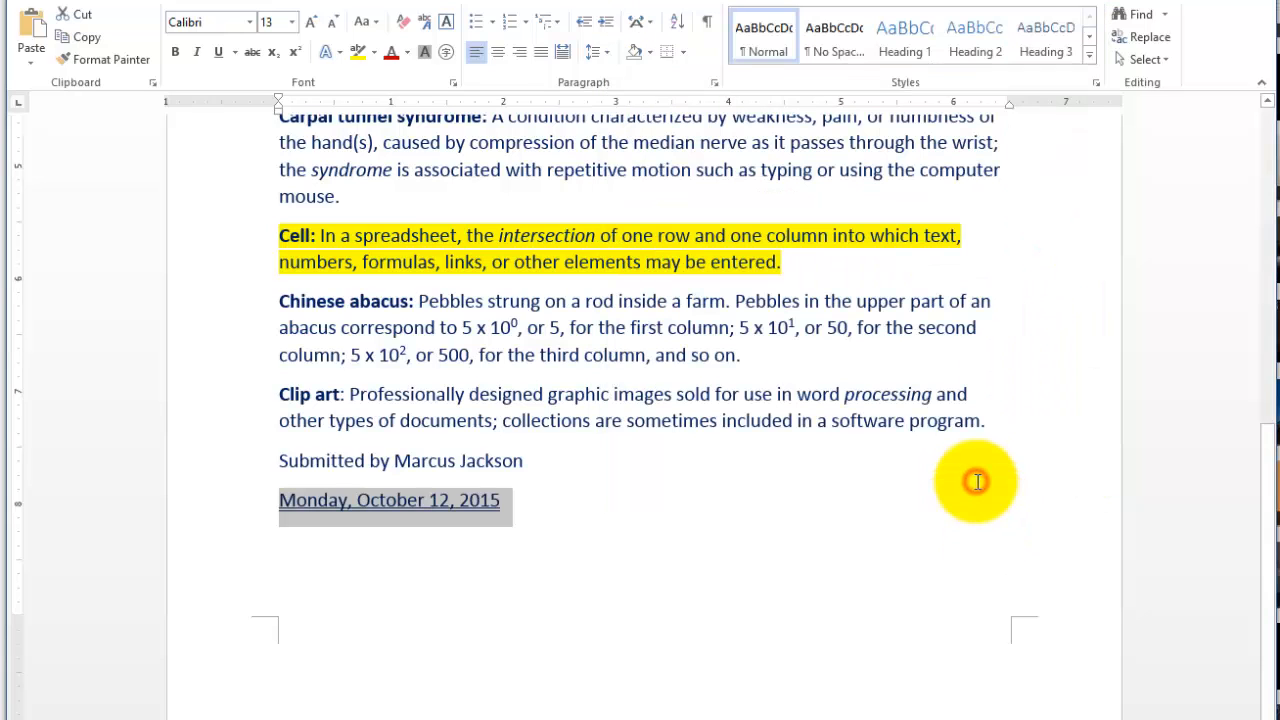
click(566, 532)
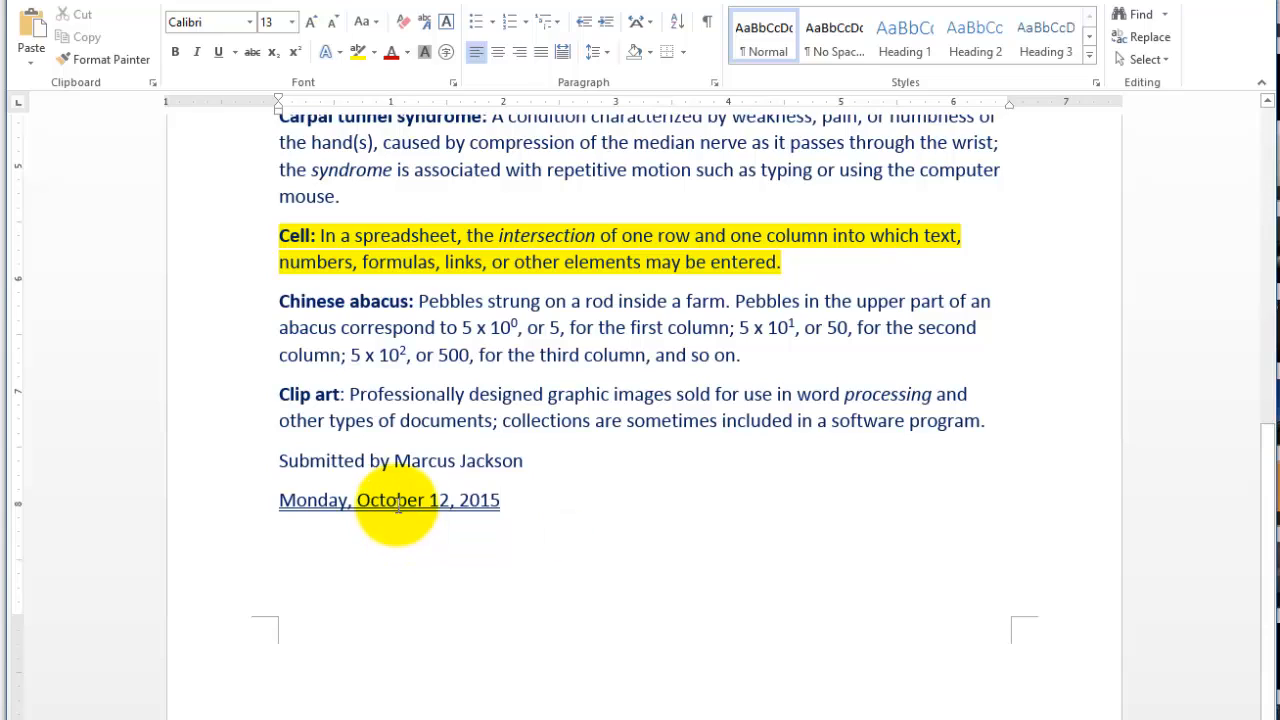
click(397, 500)
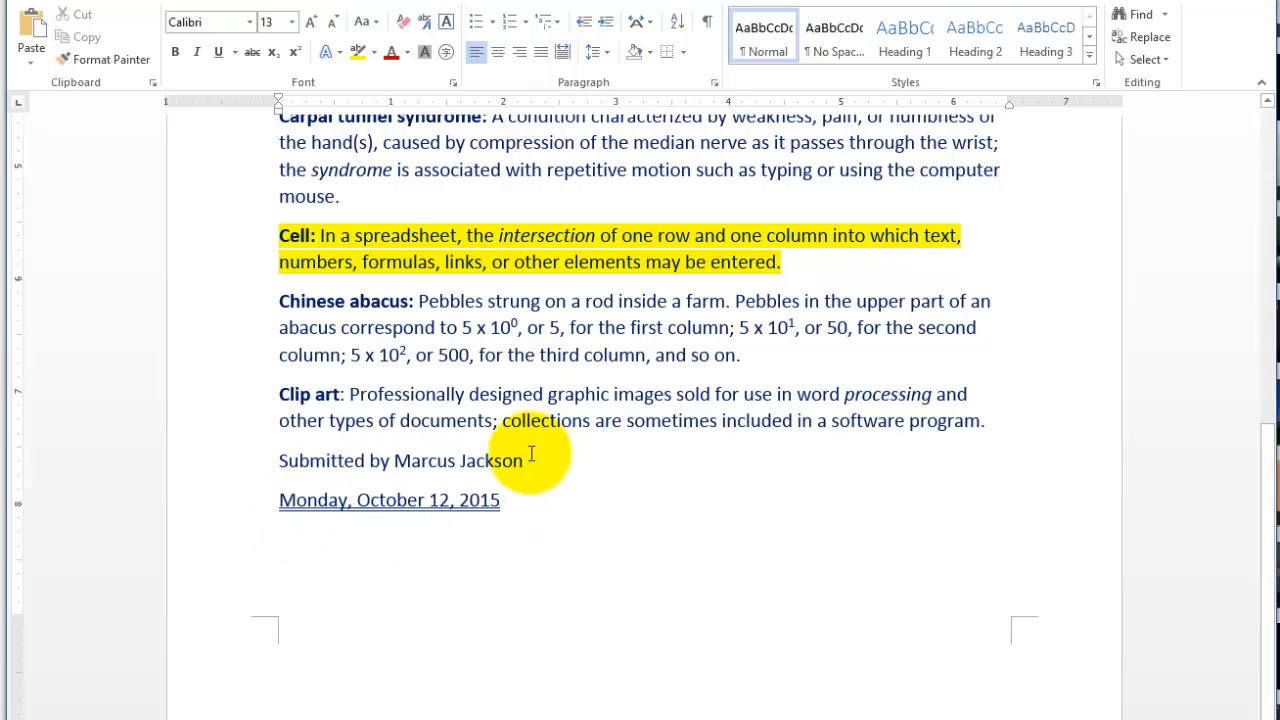
- Apply the Small caps font effect to the submitter line and the date line at the end of the document
click(529, 503)
key(shift+Home)
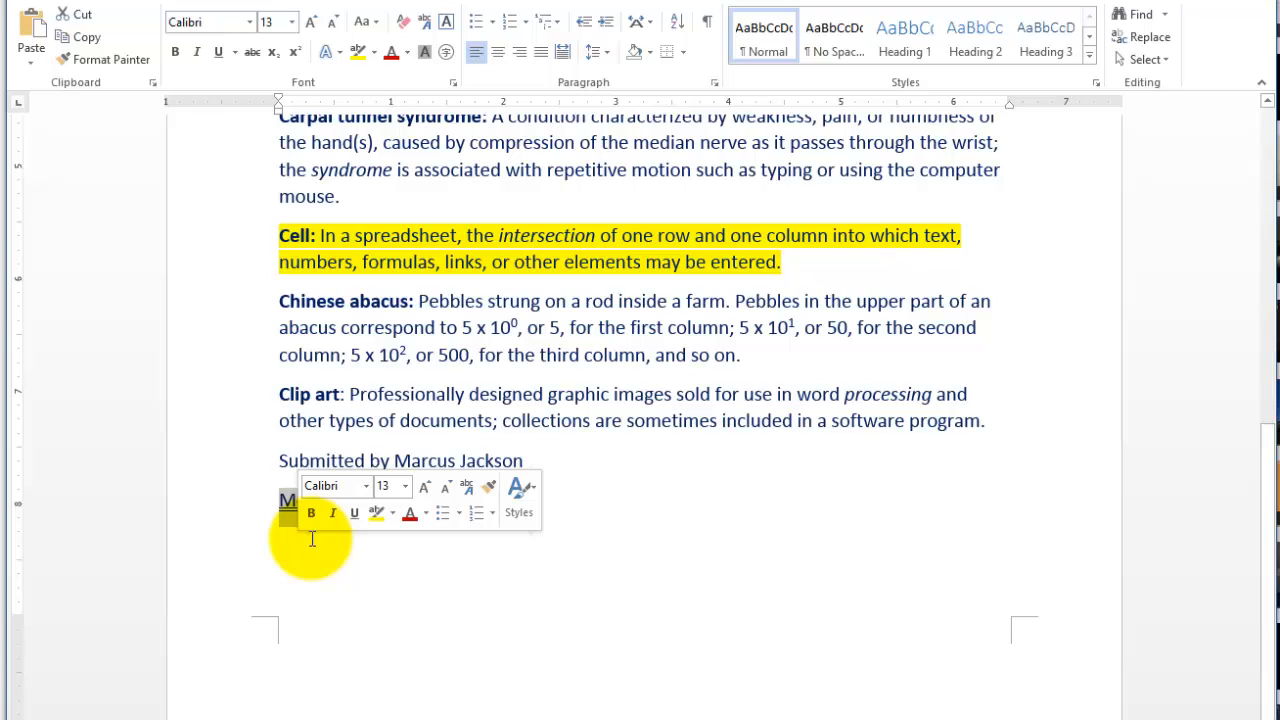
click(578, 495)
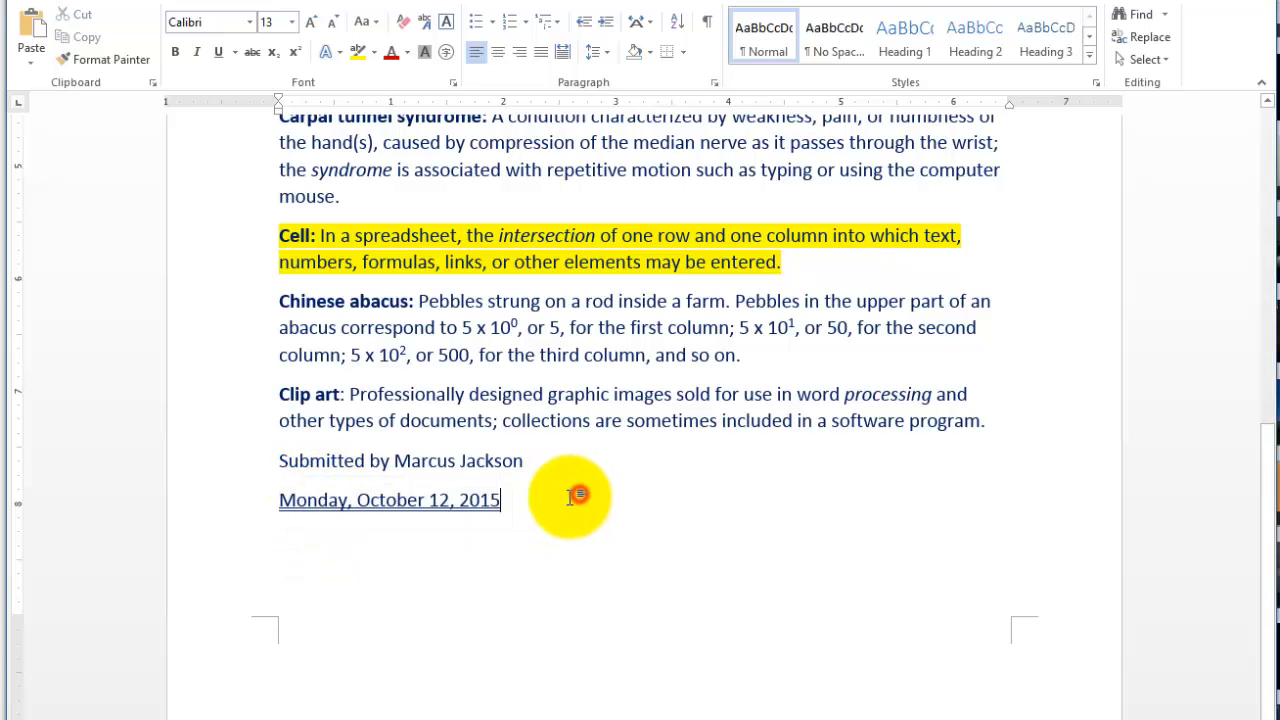
drag(578, 495, 287, 473)
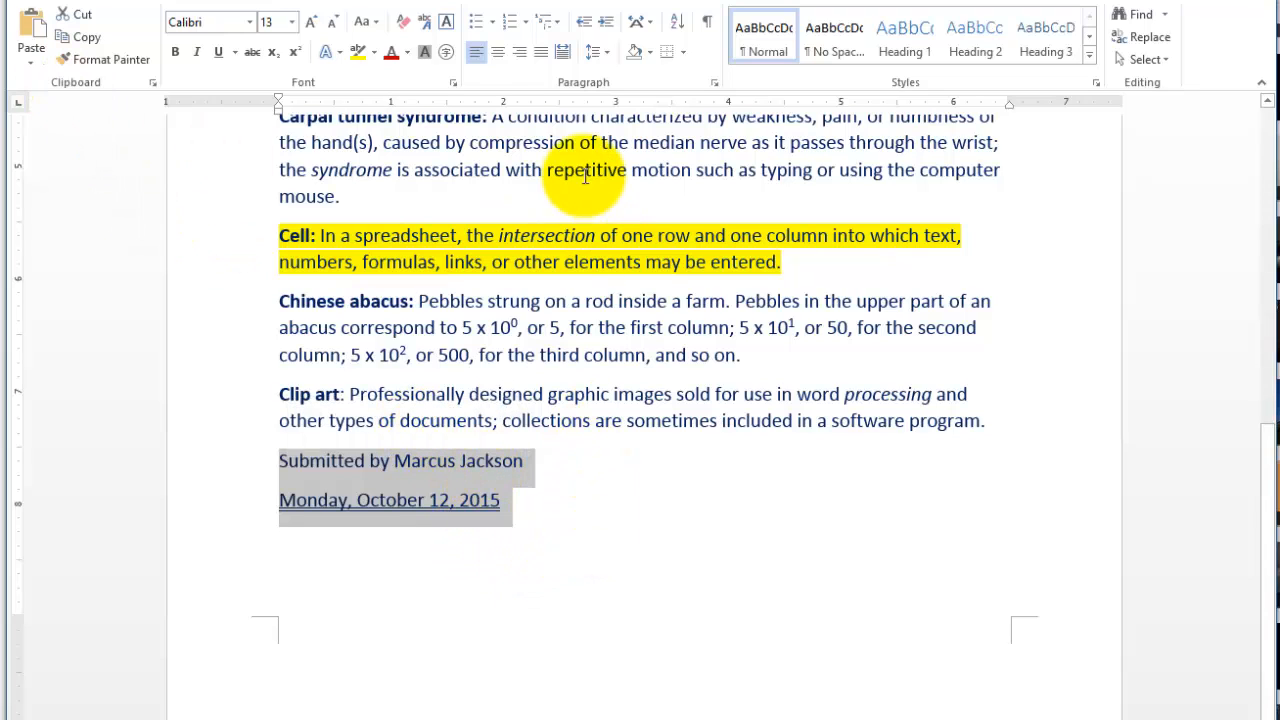
click(453, 81)
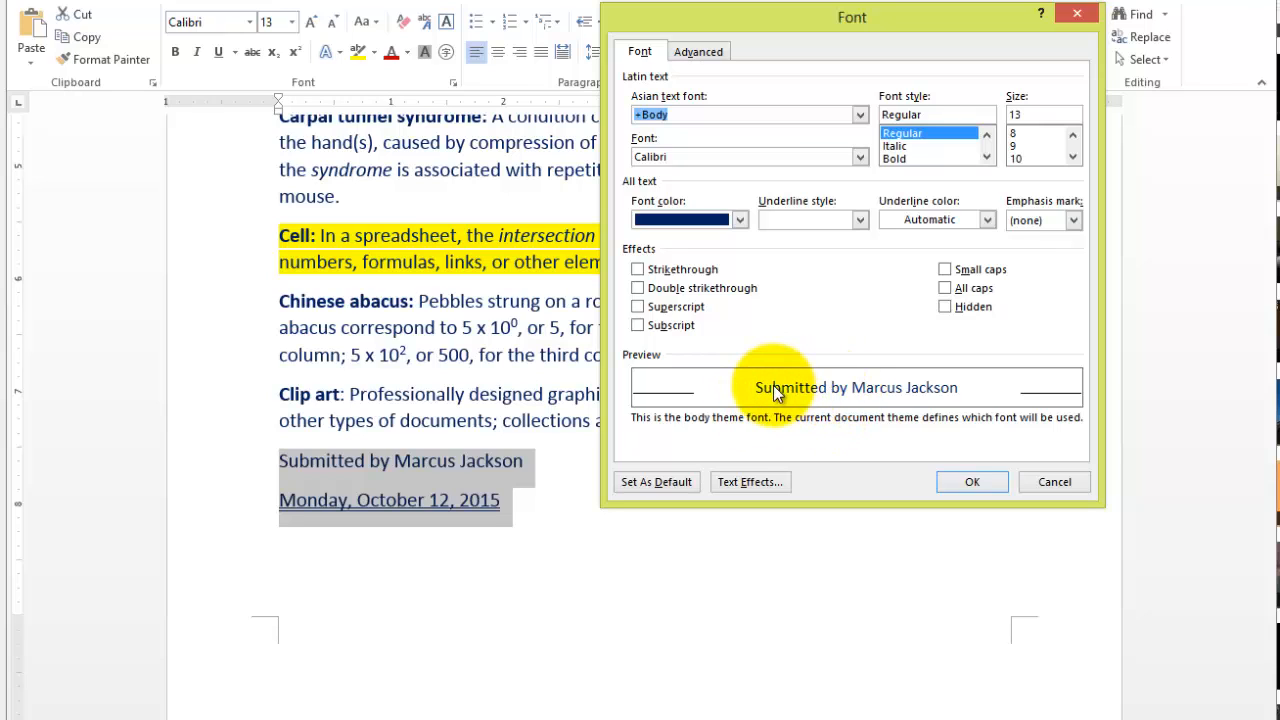
click(945, 270)
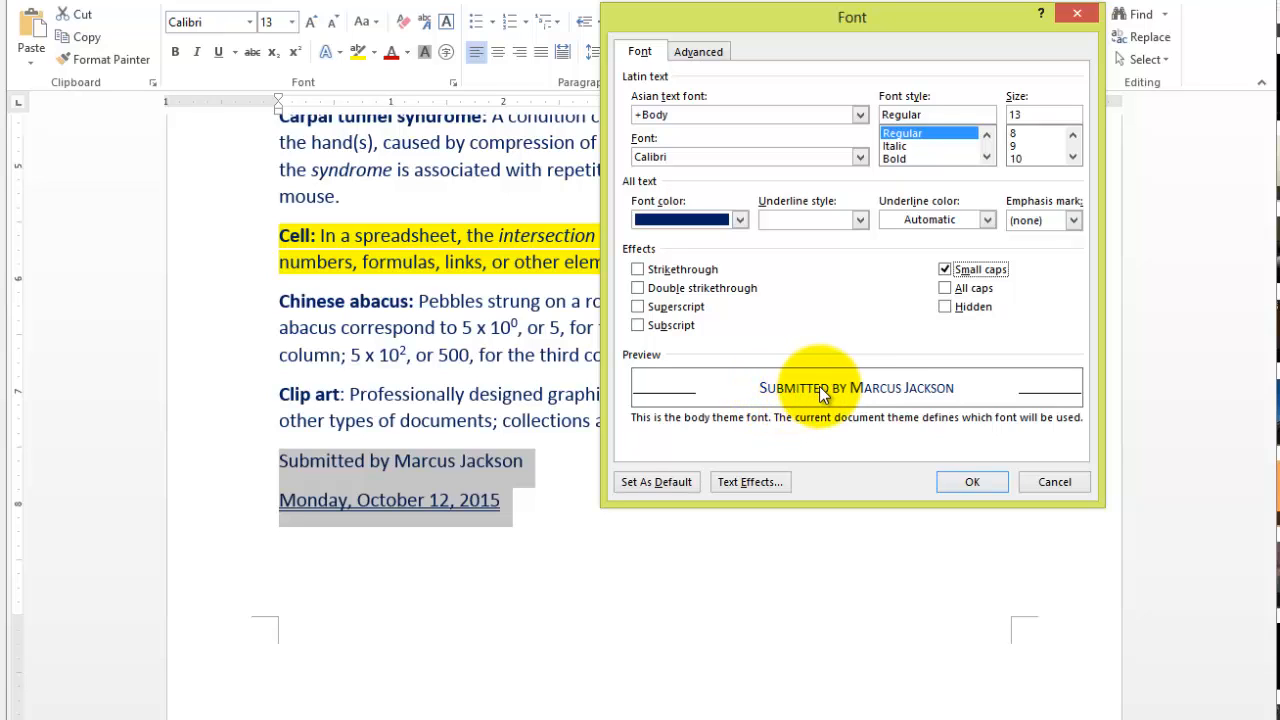
click(945, 269)
click(945, 269)
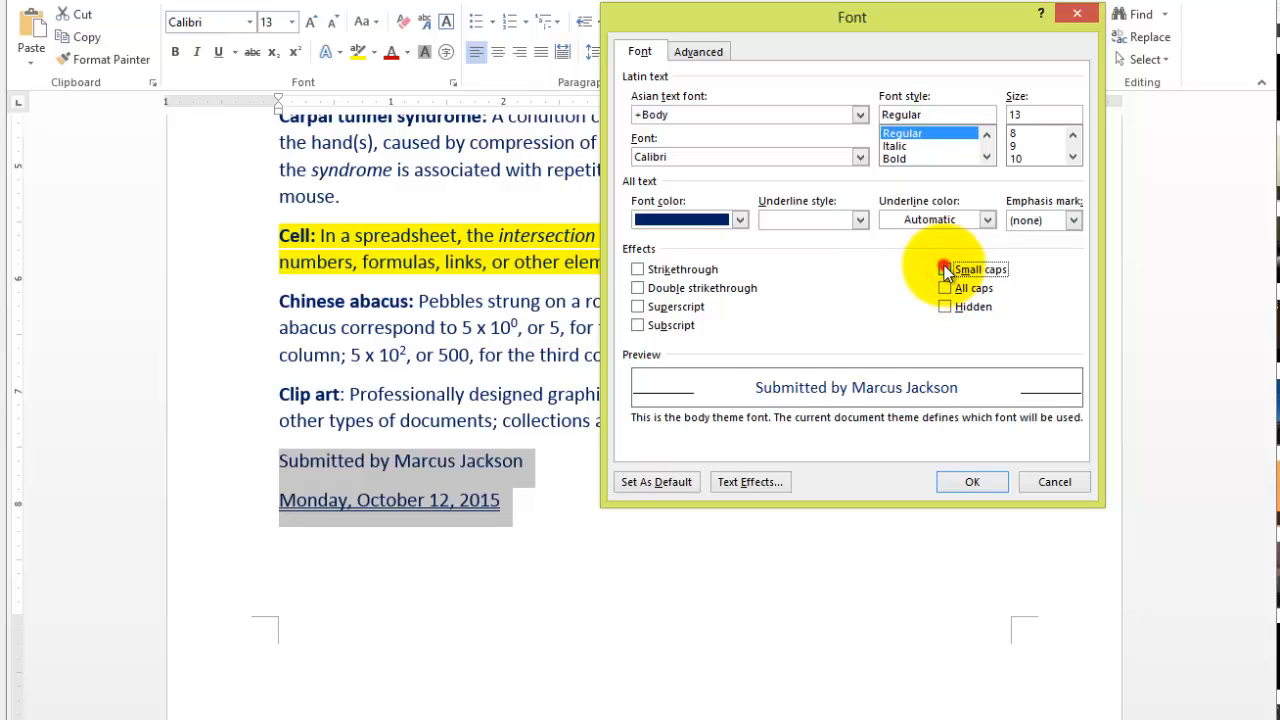
click(945, 269)
click(945, 269)
click(945, 269)
click(945, 269)
click(946, 279)
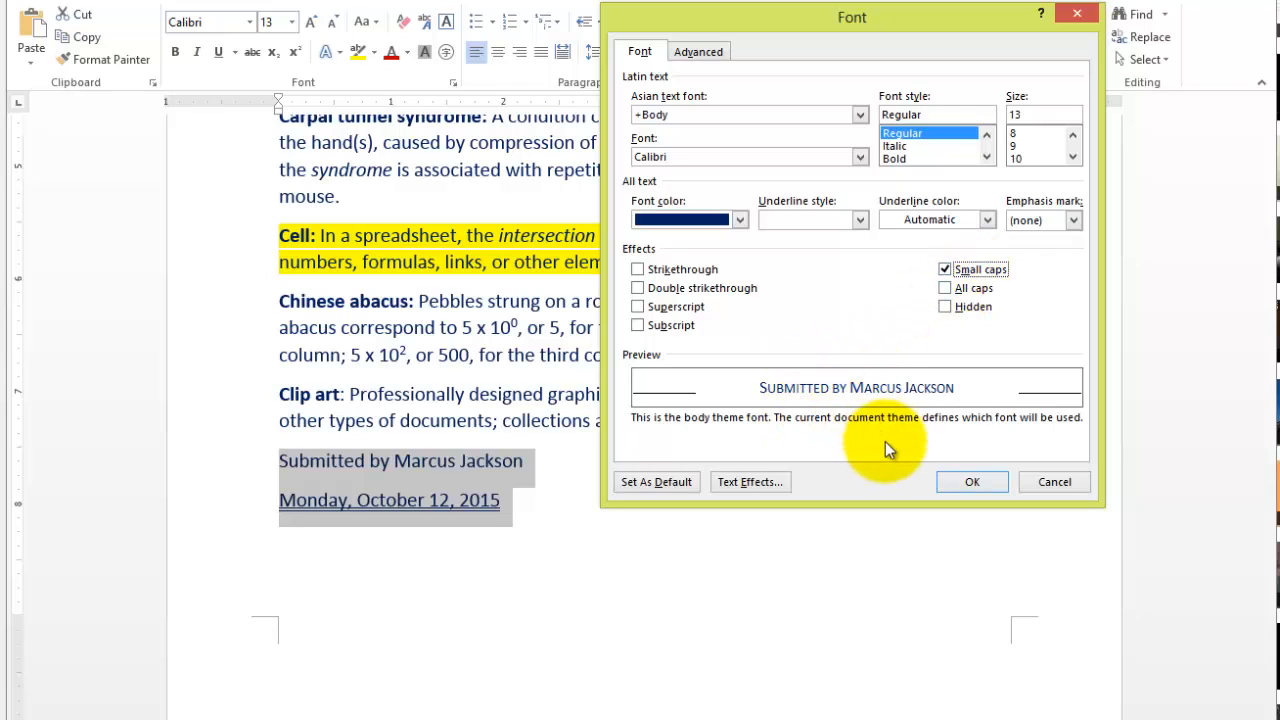
click(975, 481)
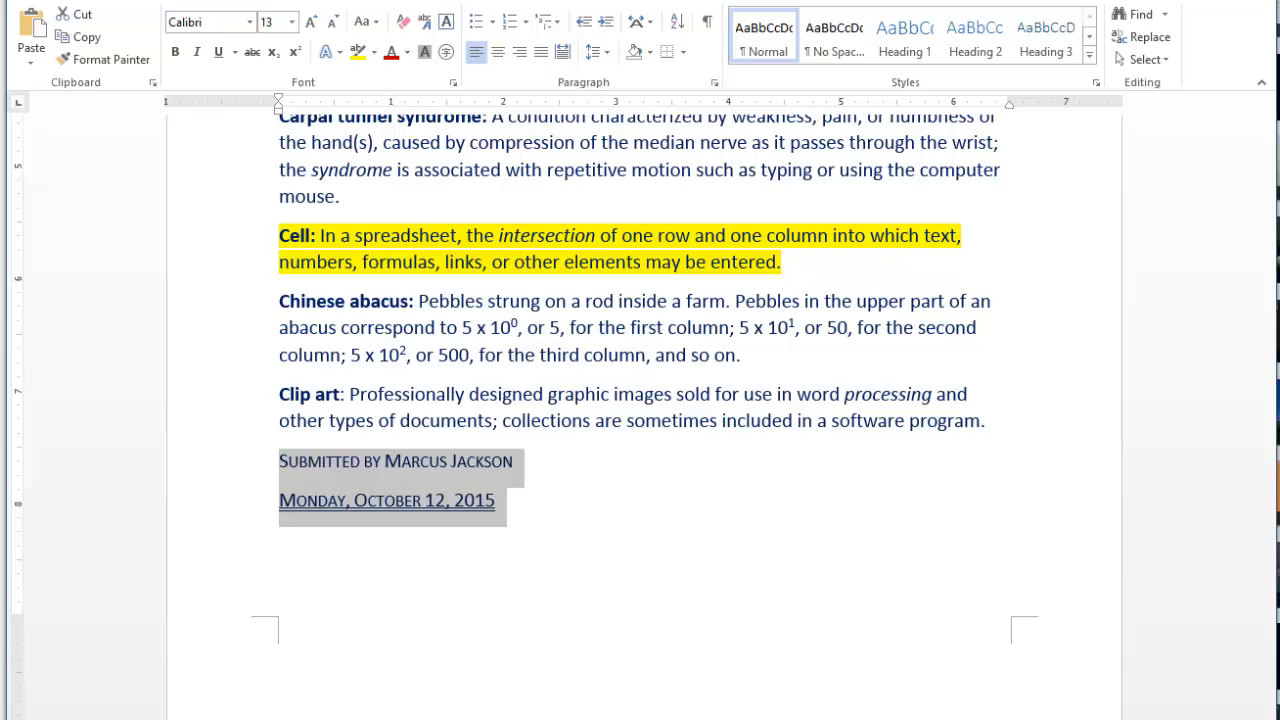
click(644, 391)
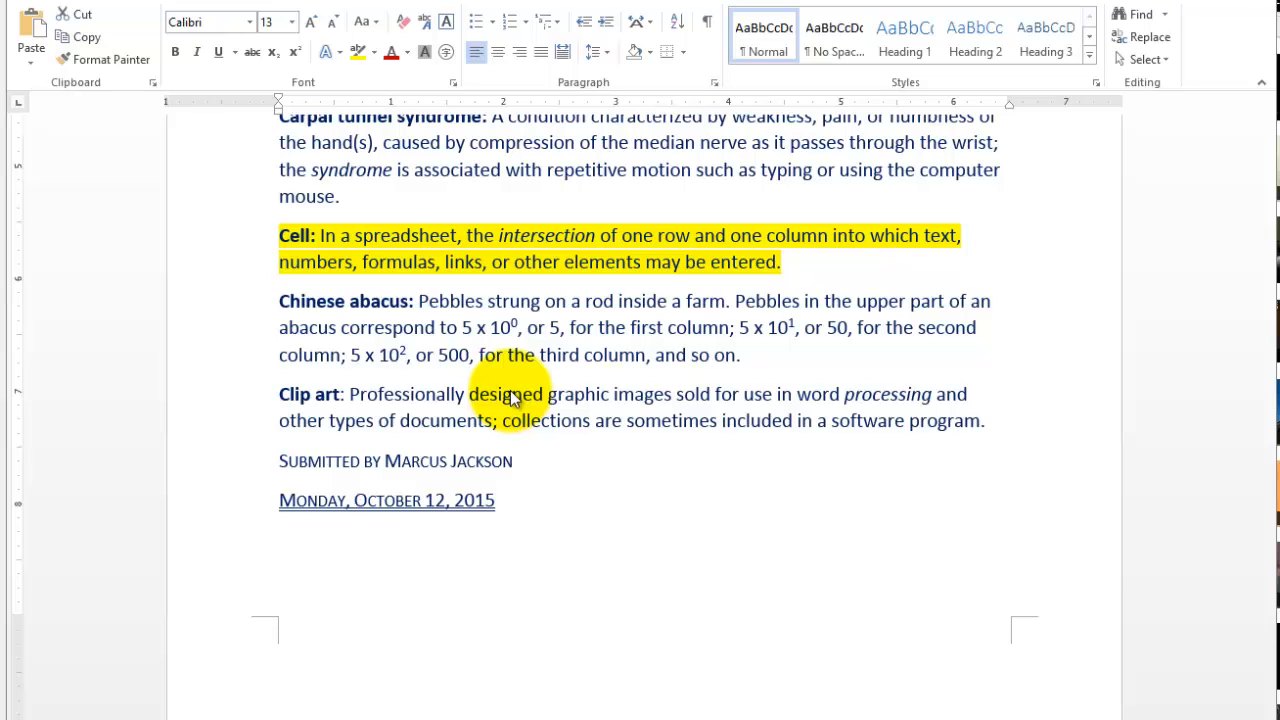
- Select the whole Chinese abacus paragraph and apply the Hidden font effect to it
click(515, 355)
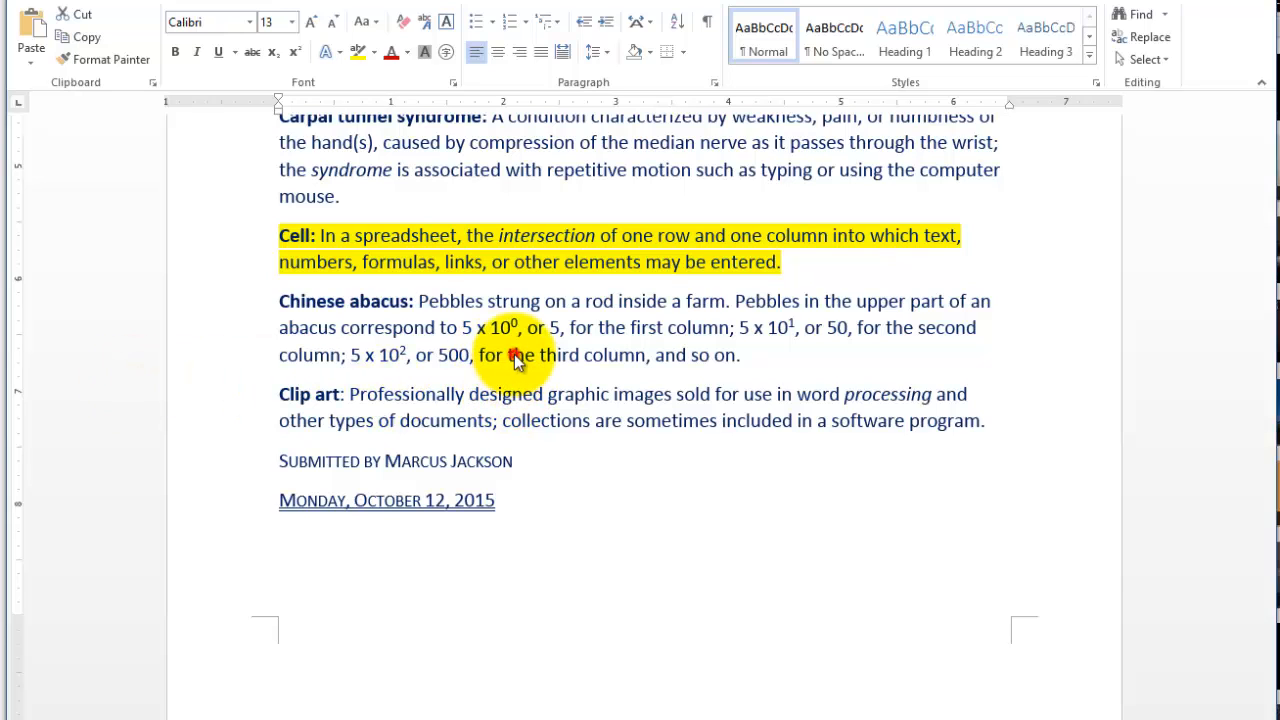
drag(766, 352, 255, 305)
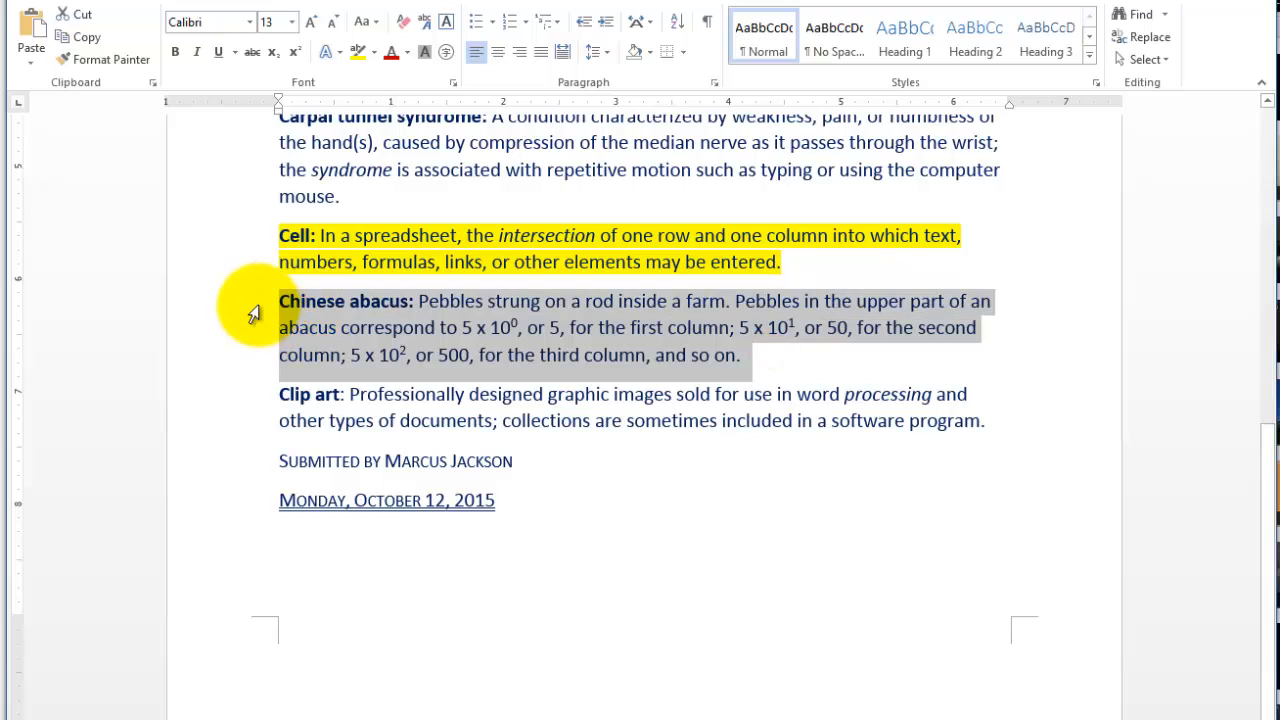
click(763, 371)
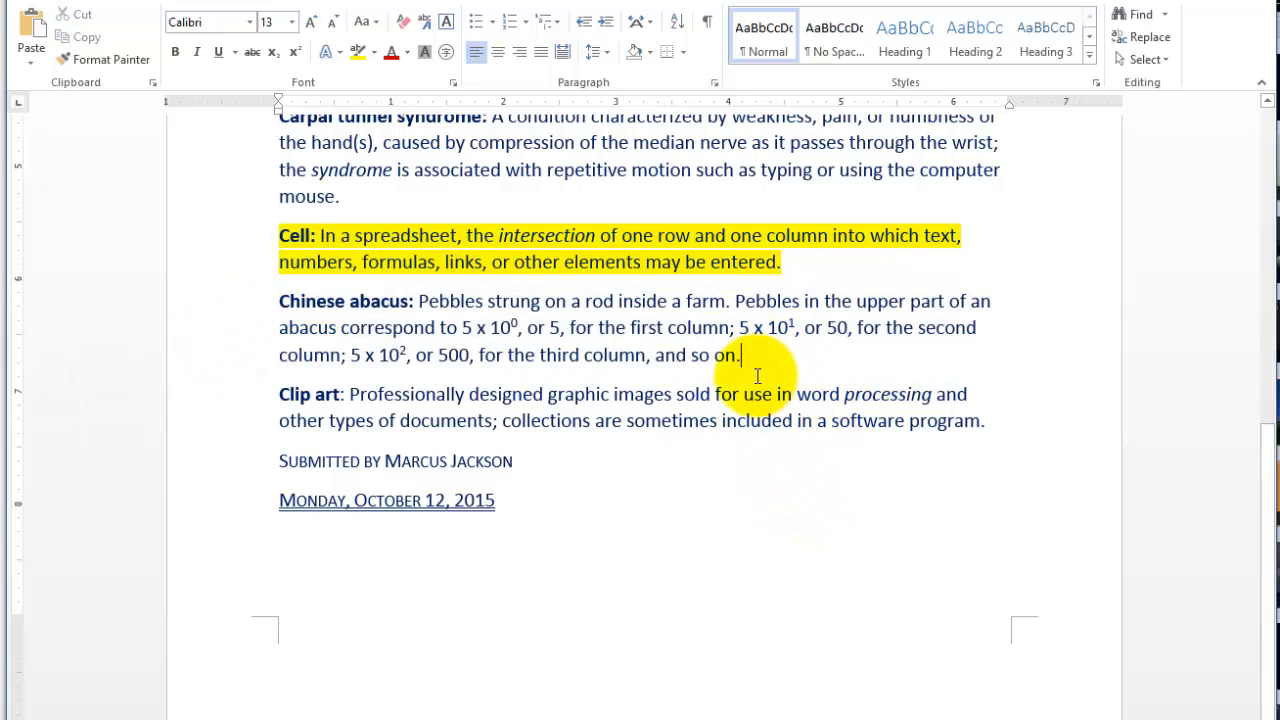
click(764, 362)
drag(764, 362, 282, 316)
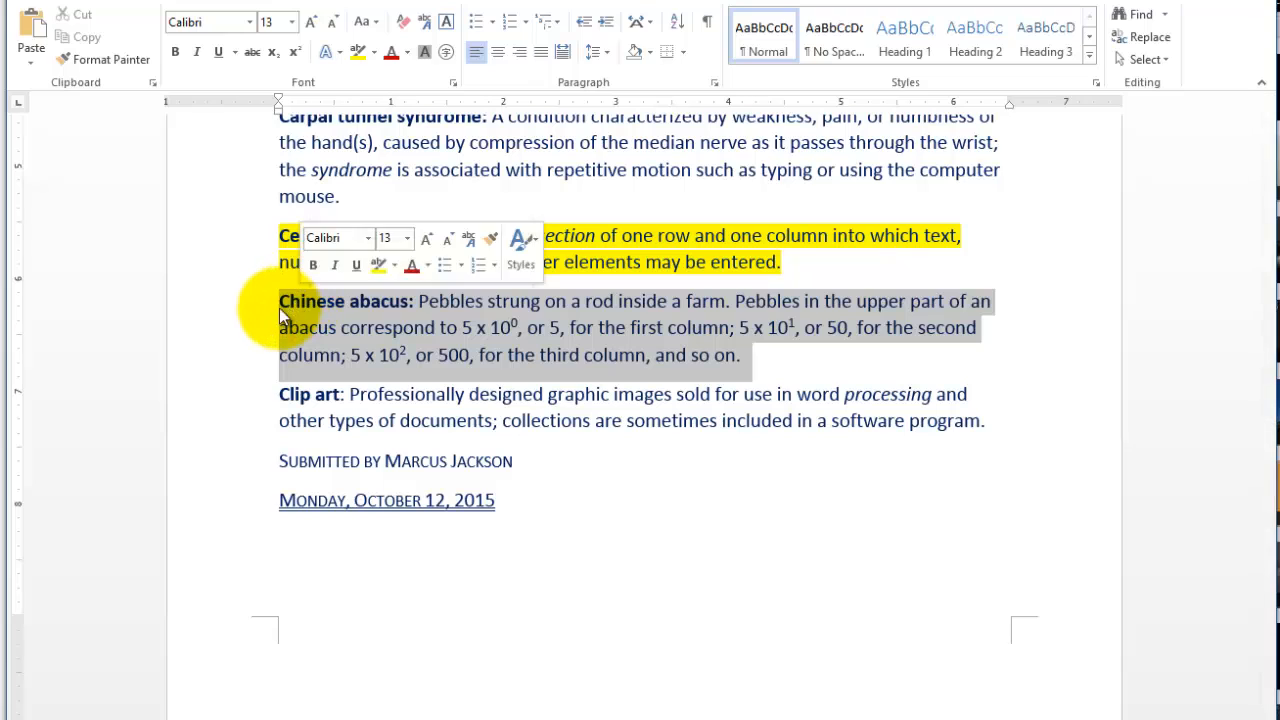
click(843, 460)
drag(279, 302, 766, 363)
click(760, 487)
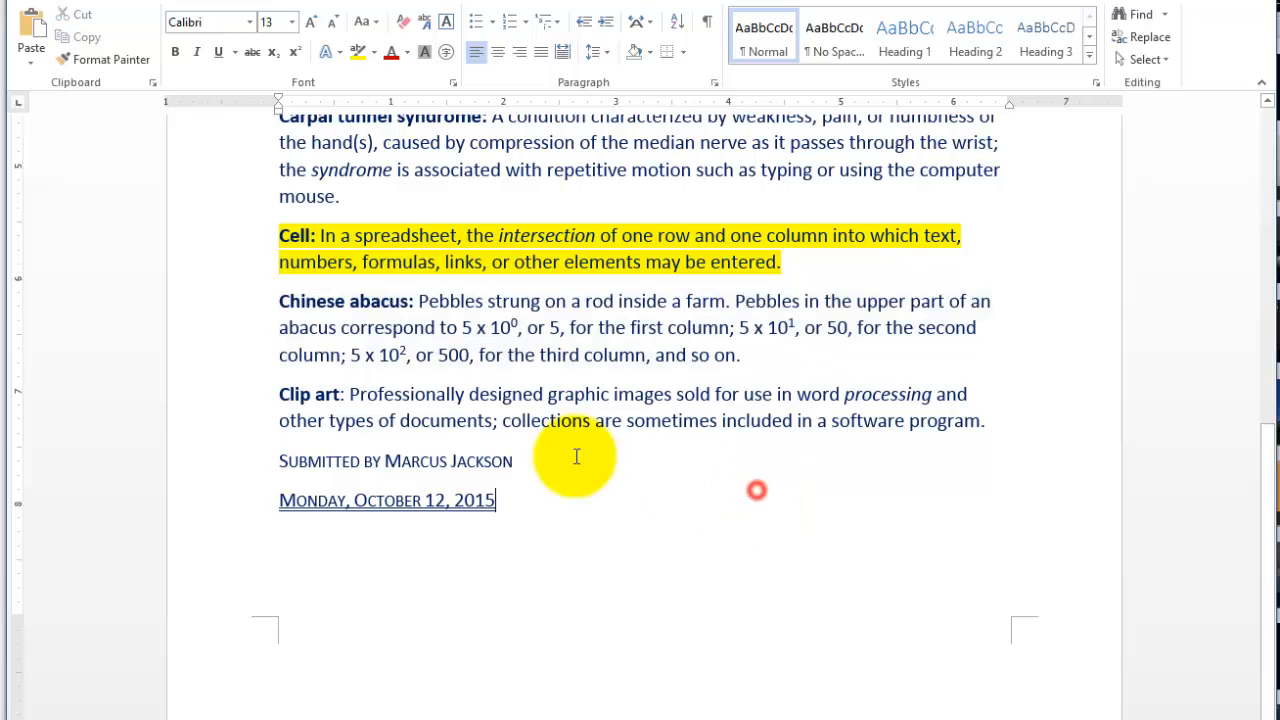
double_click(209, 336)
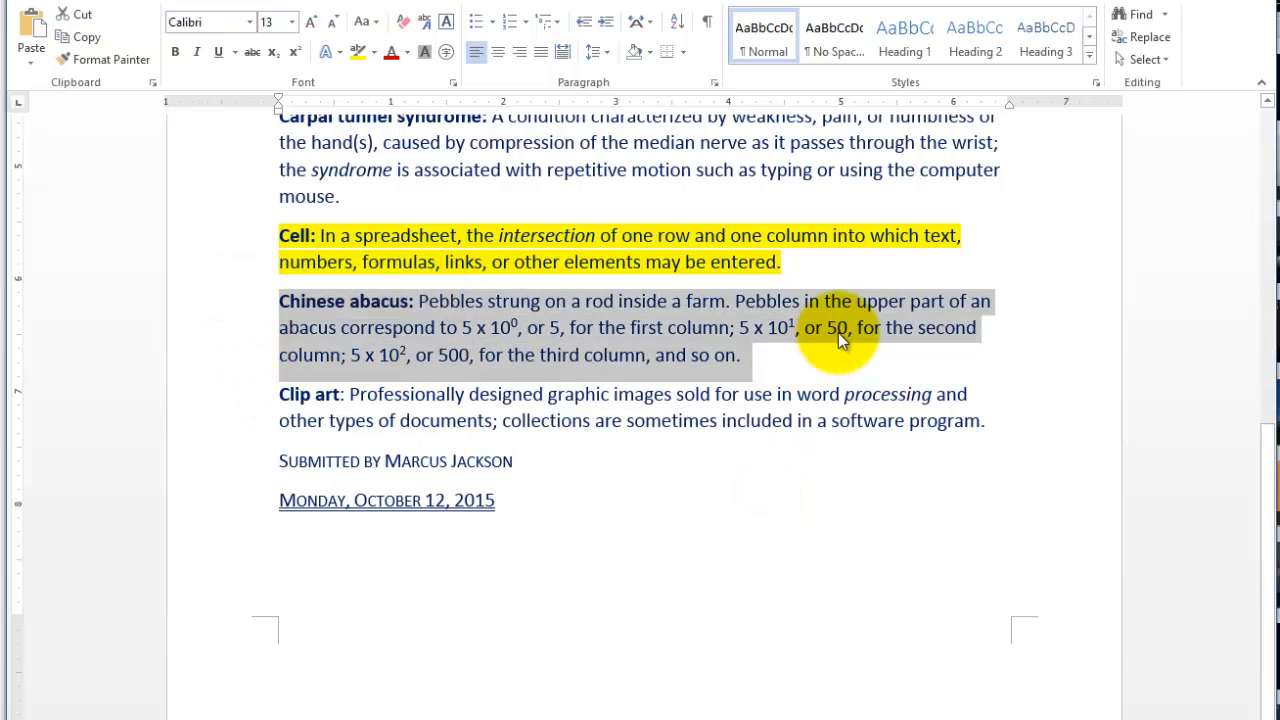
click(454, 83)
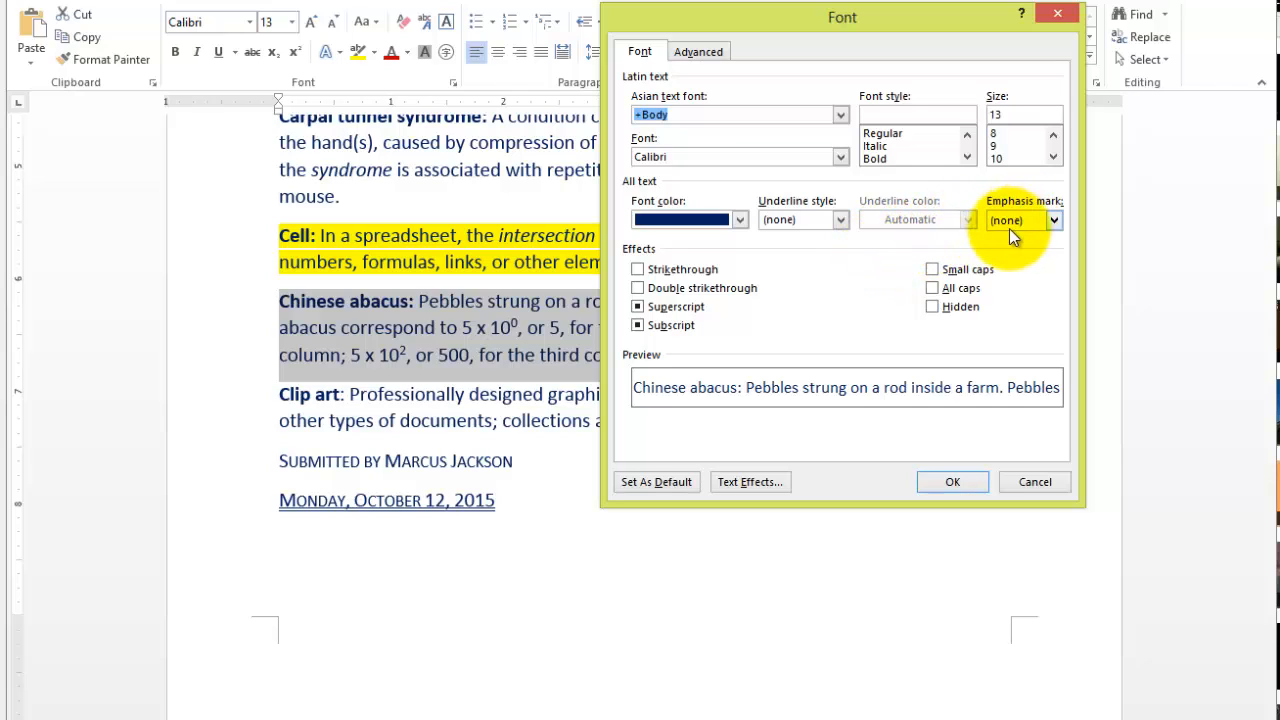
click(933, 306)
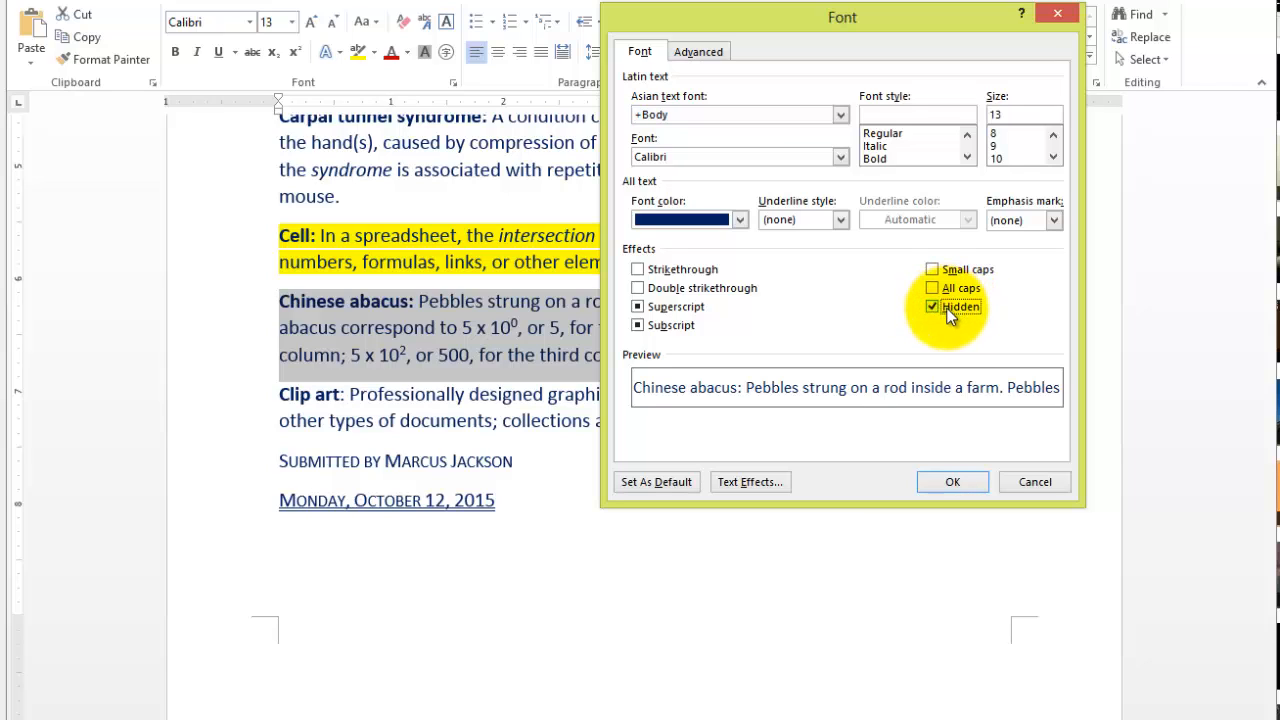
click(954, 482)
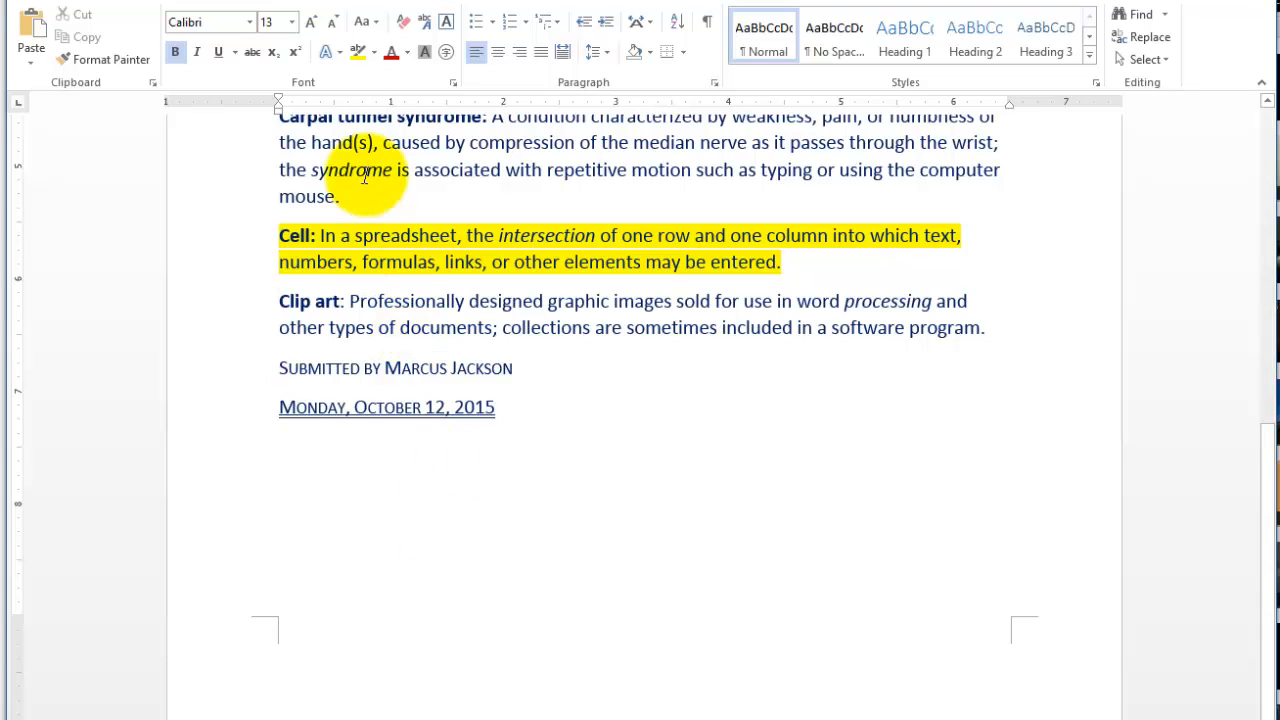
- Try to bring back the hidden Chinese abacus paragraph by toggling the Hidden font effect at the insertion point before Clip art
click(453, 82)
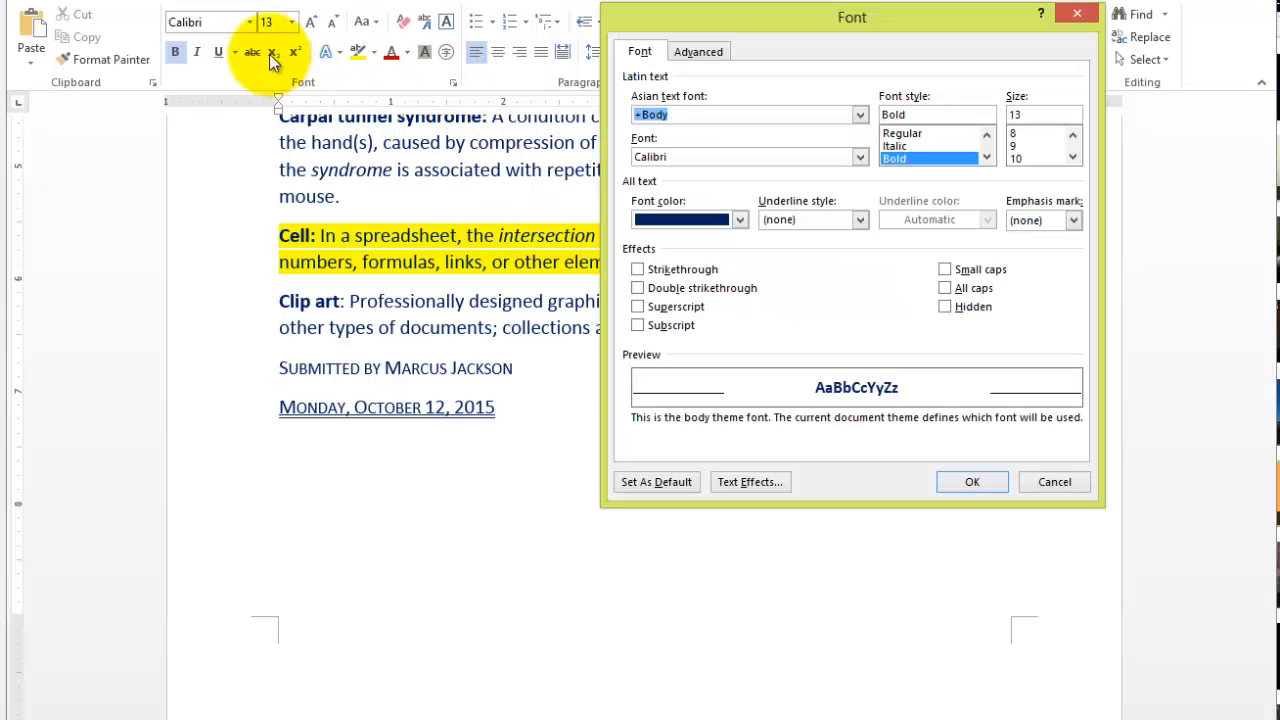
click(946, 307)
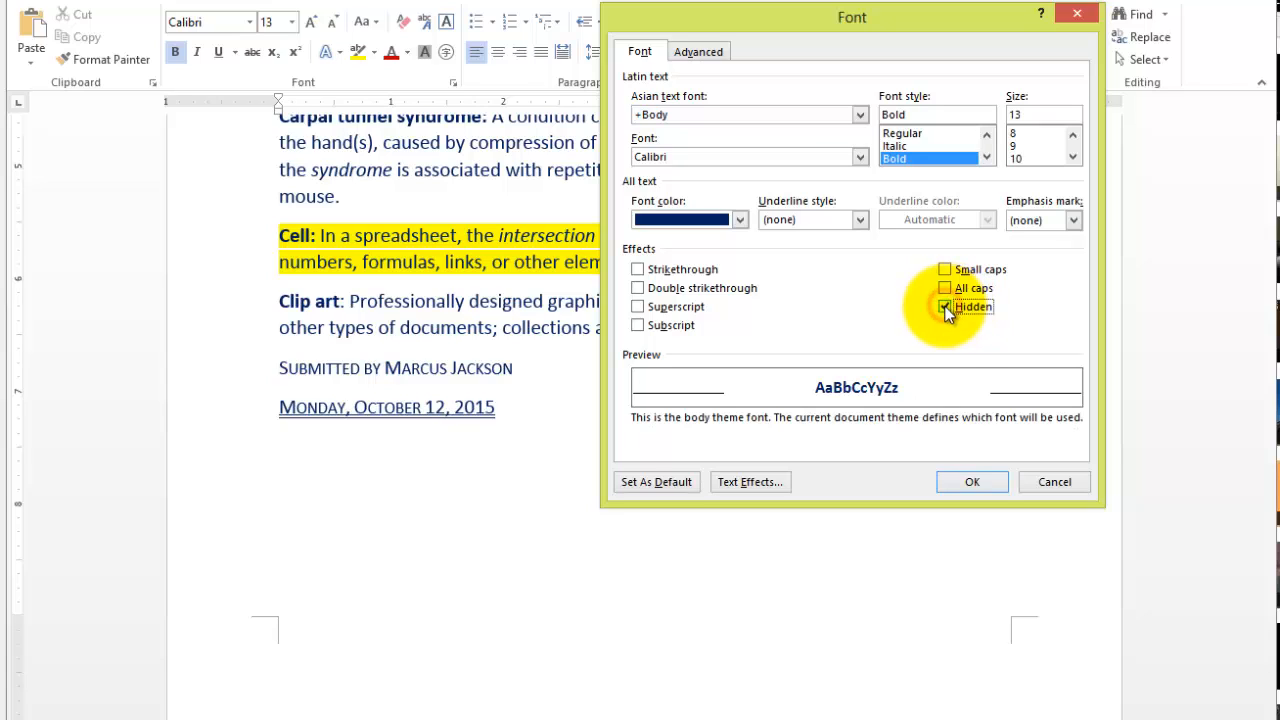
click(973, 482)
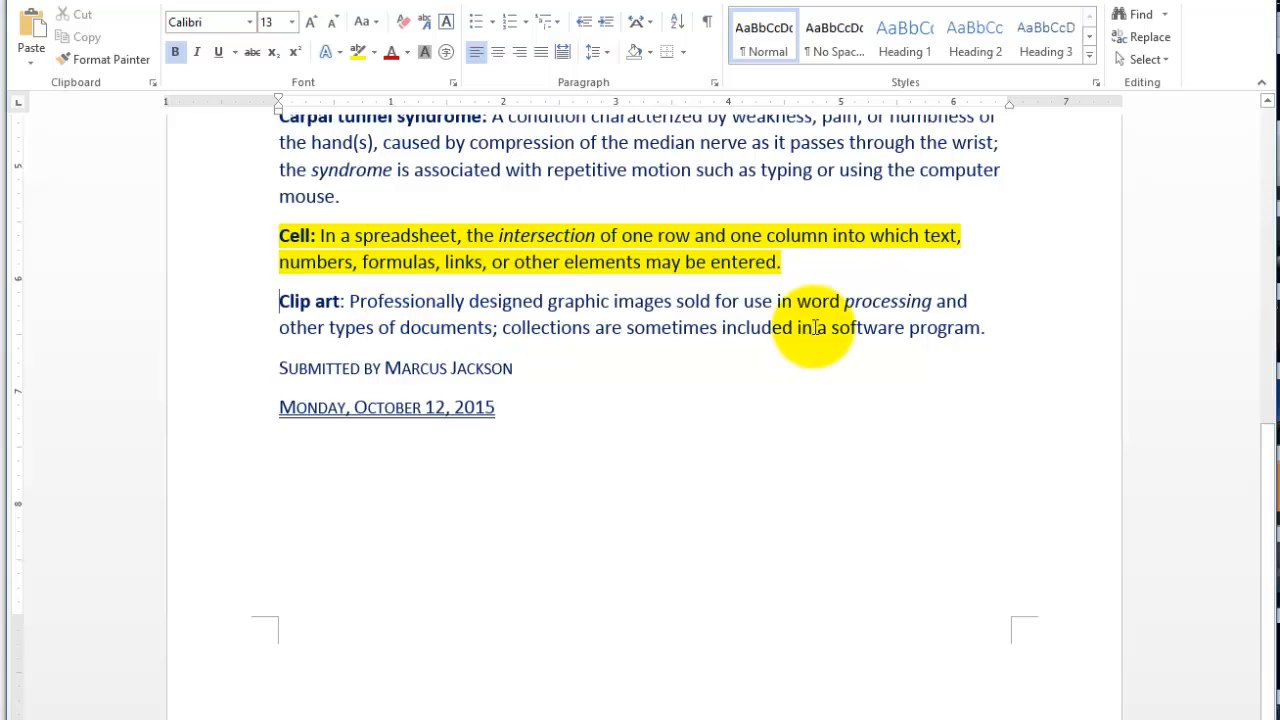
- Clear the Hidden font effect on the text from the Cell definition through part of the Clip art entry to reveal the Chinese abacus paragraph
drag(543, 322, 329, 246)
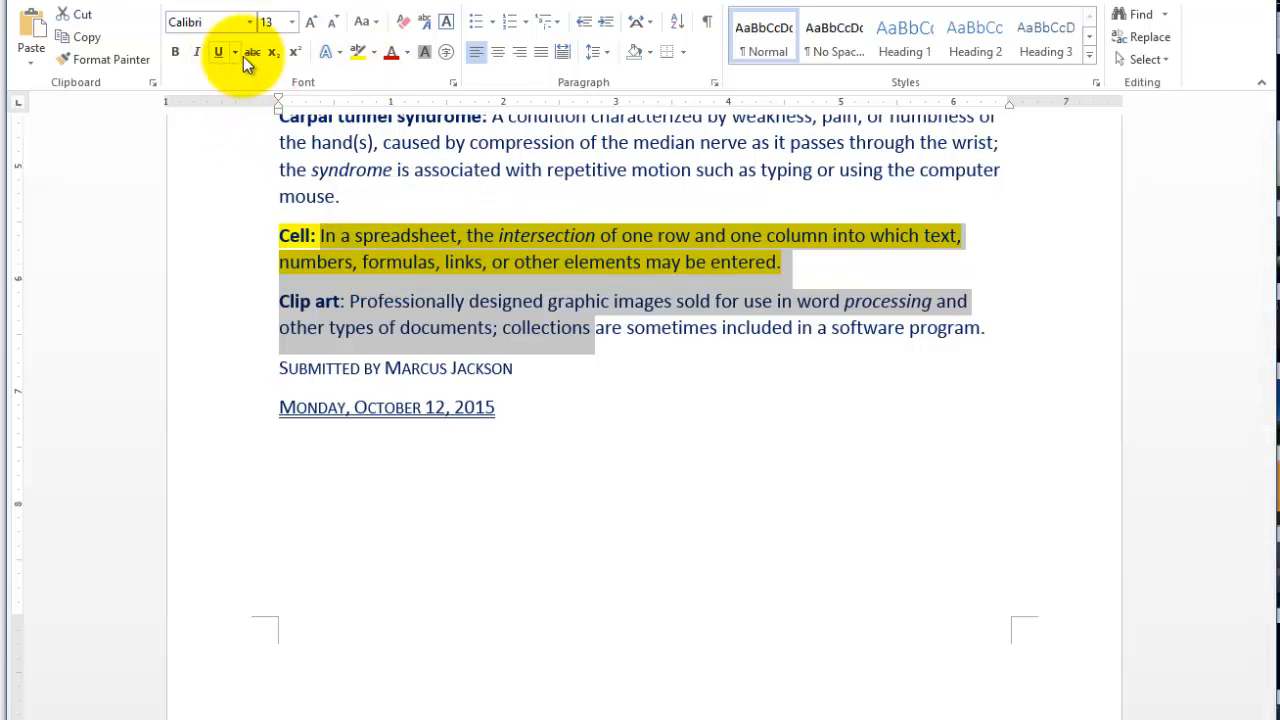
click(451, 82)
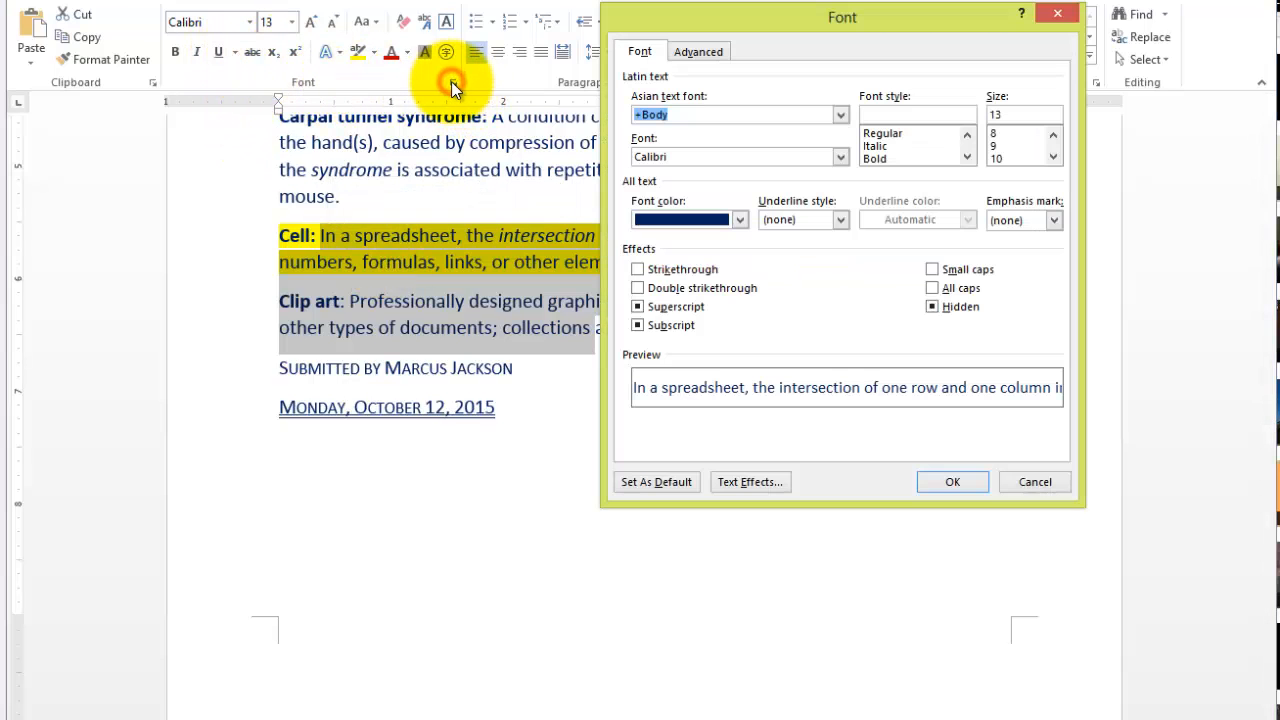
click(933, 308)
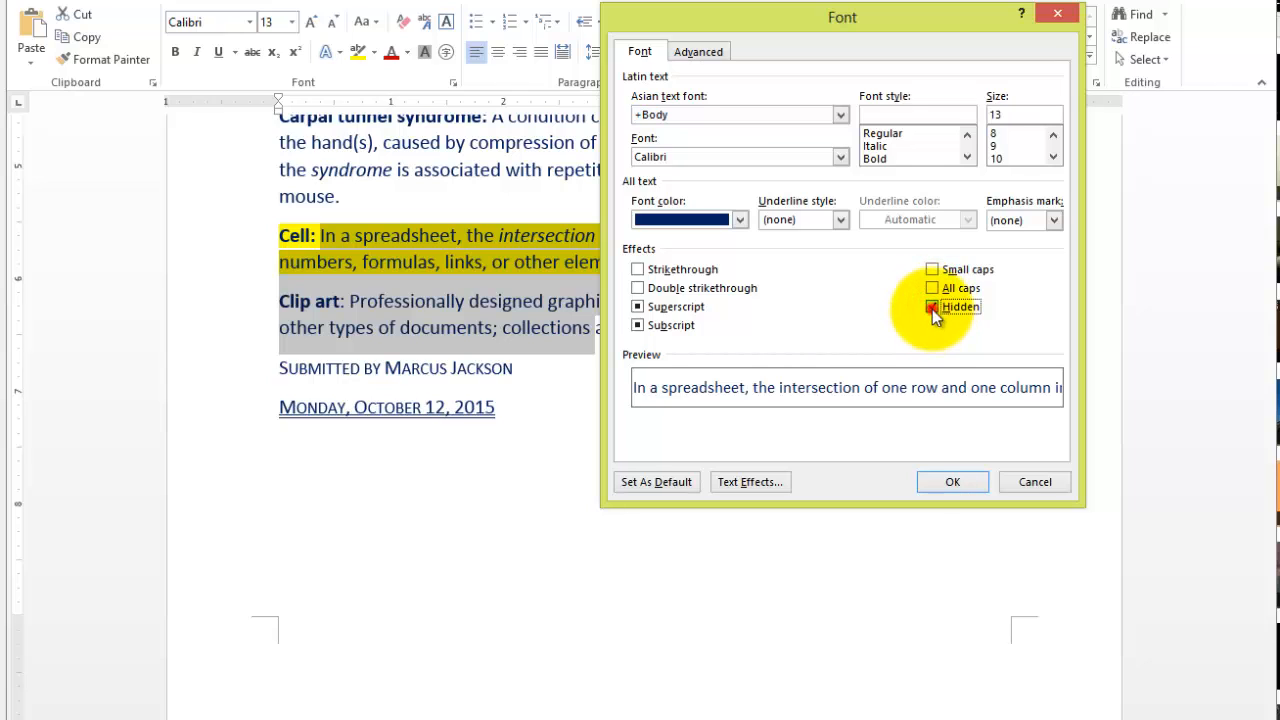
click(932, 308)
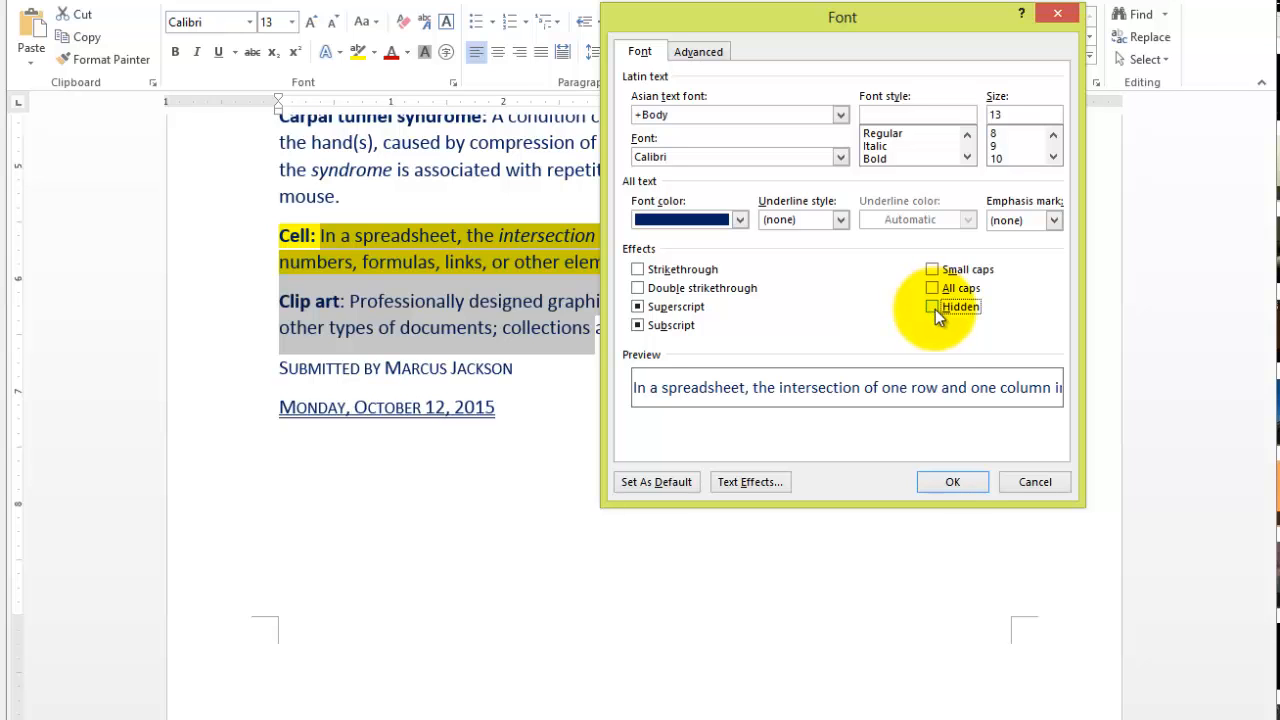
click(955, 486)
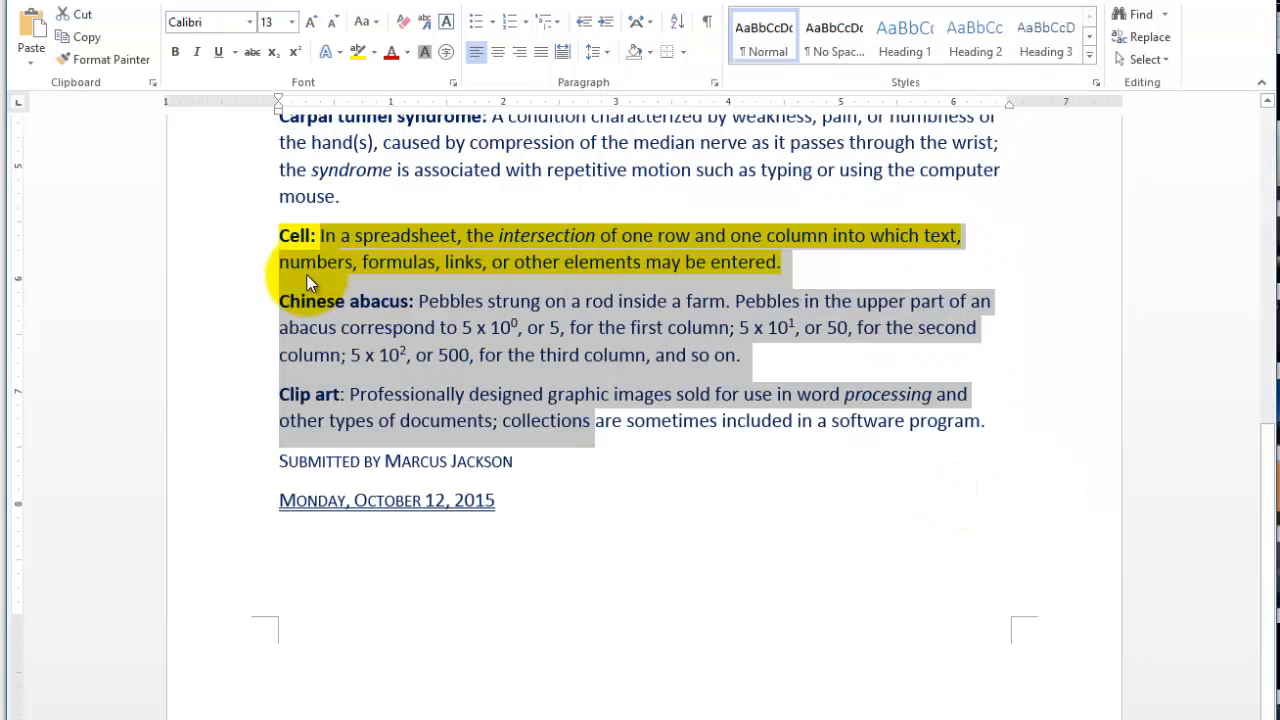
click(662, 427)
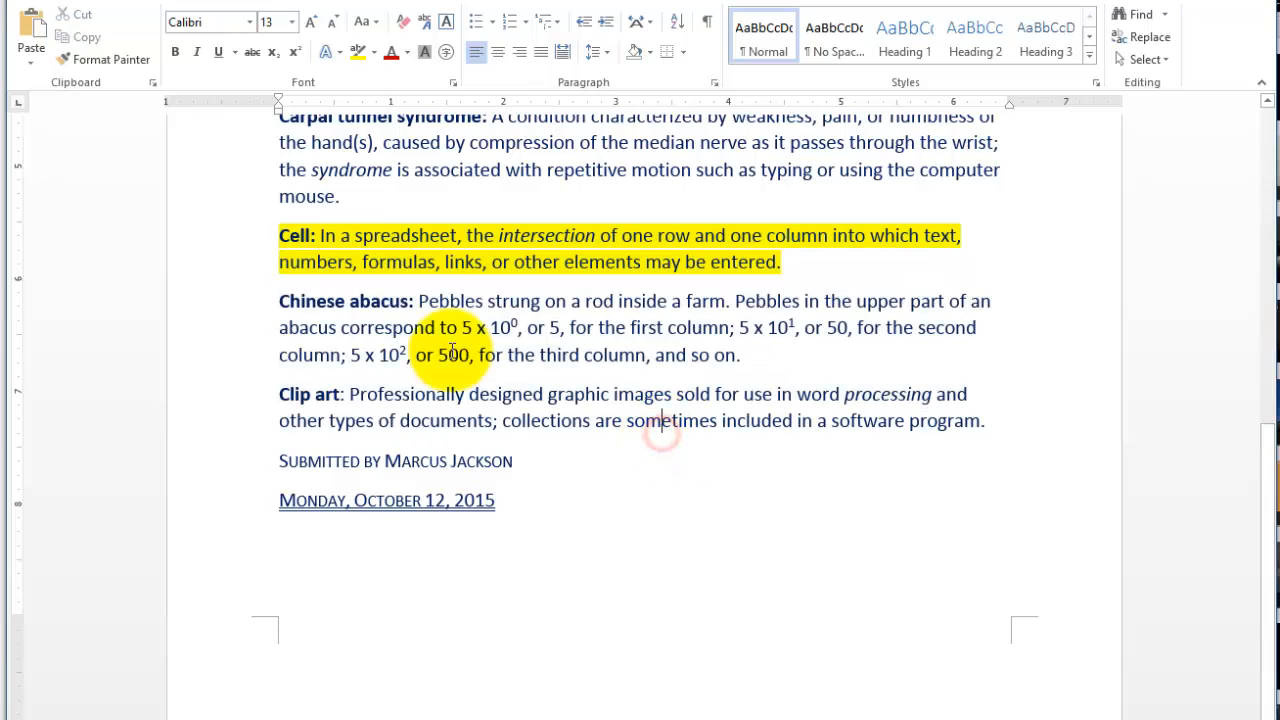
- Hide the Chinese abacus paragraph again with the Hidden font effect
click(234, 326)
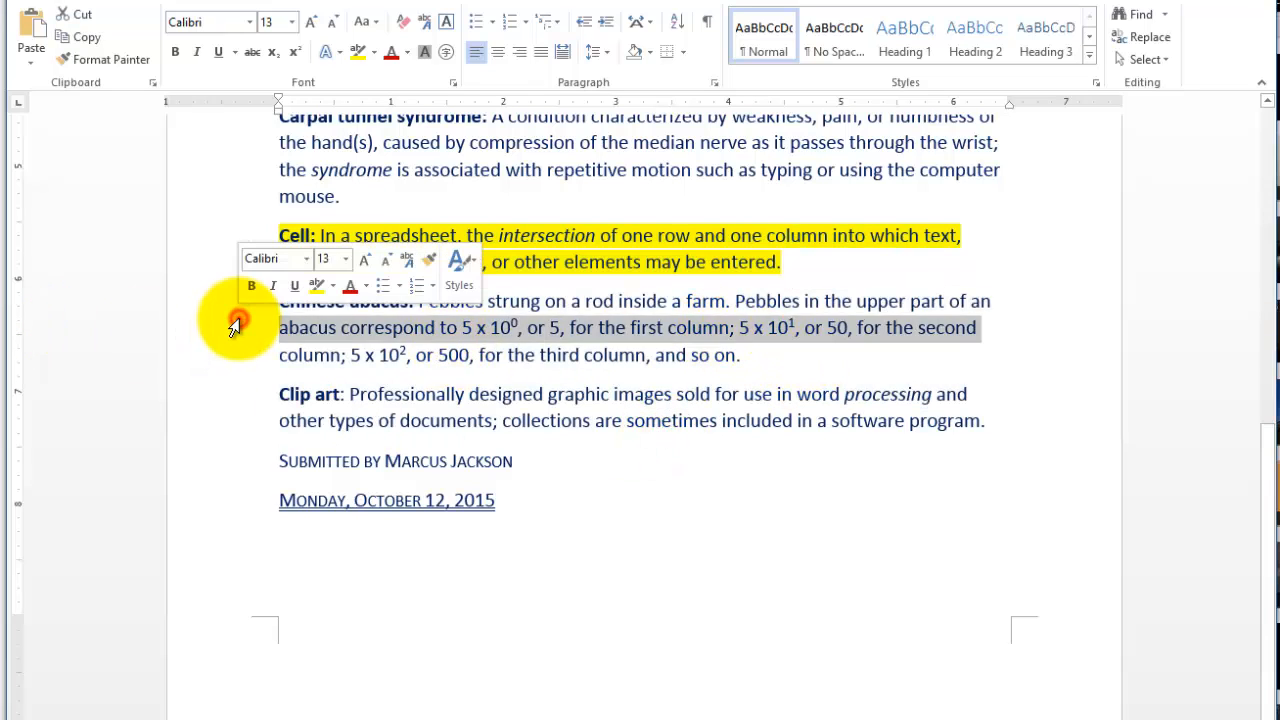
double_click(234, 326)
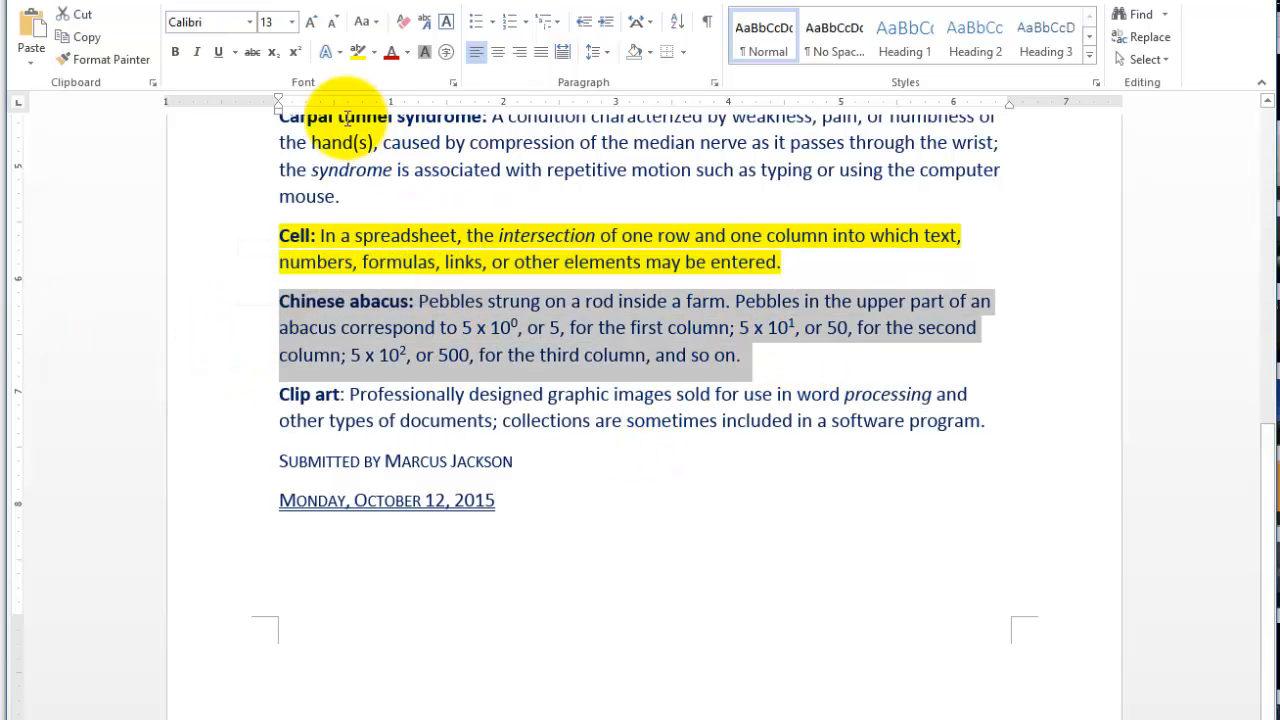
click(454, 84)
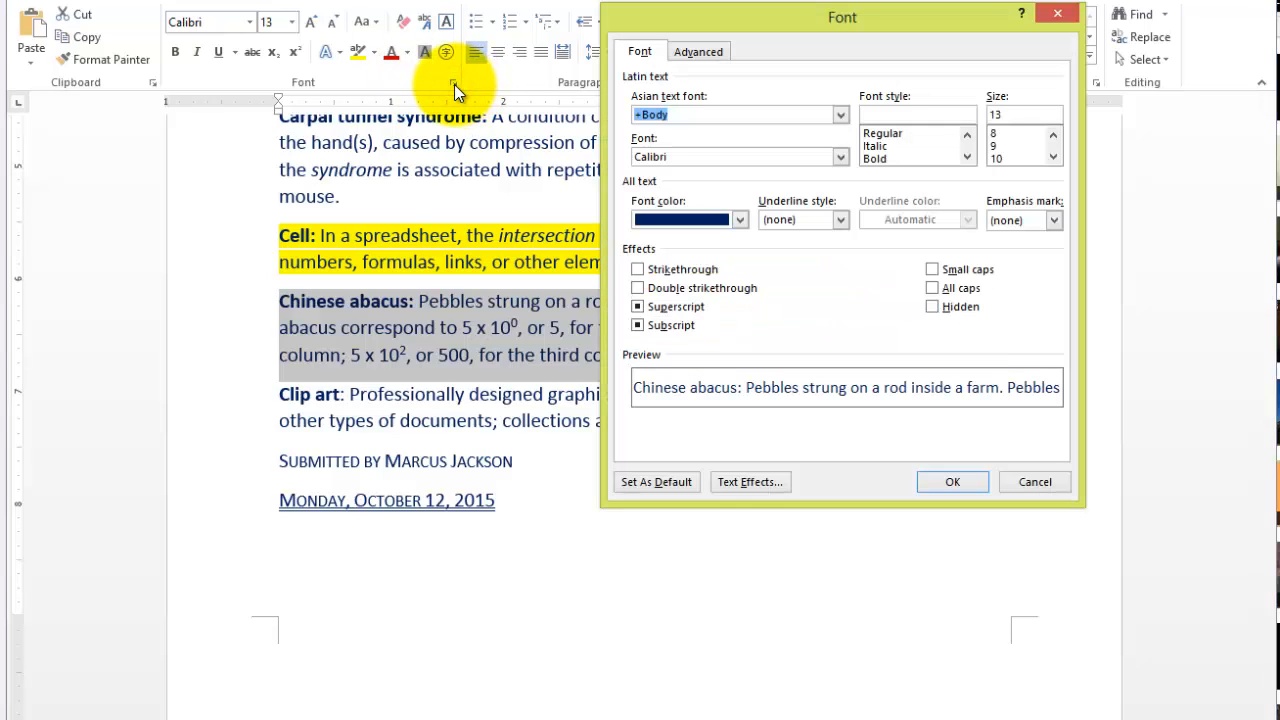
click(934, 308)
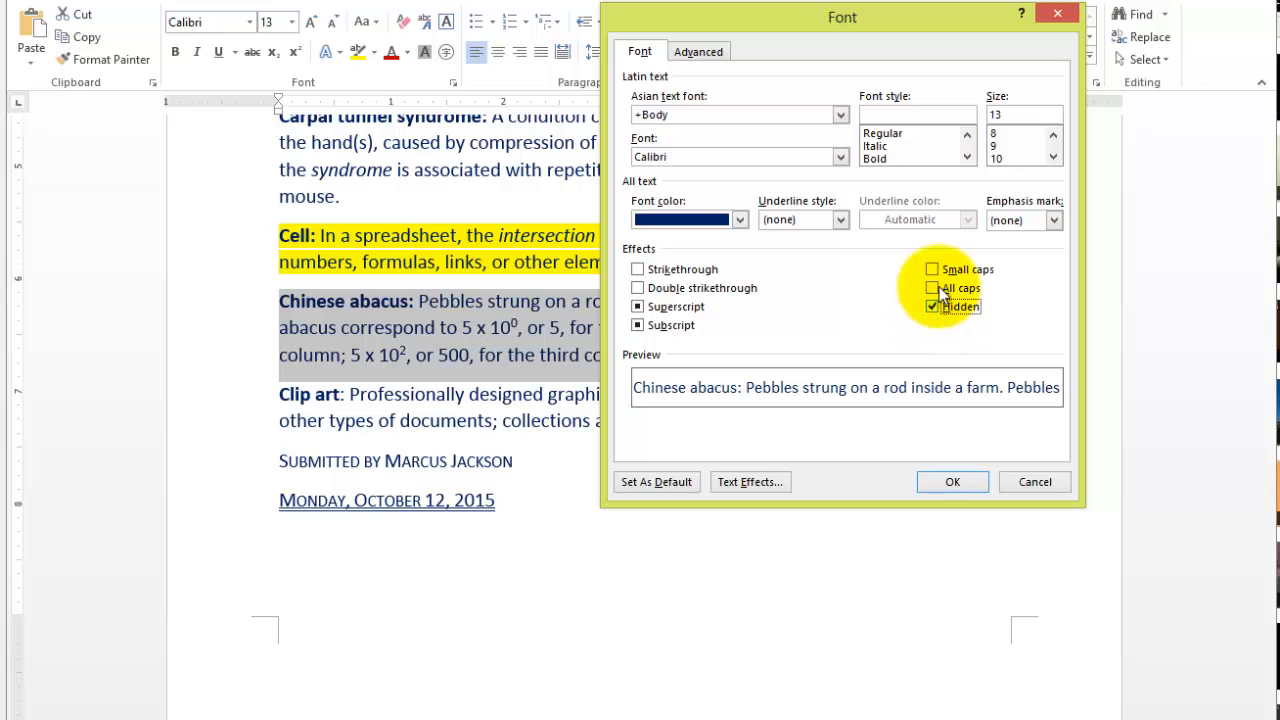
click(964, 481)
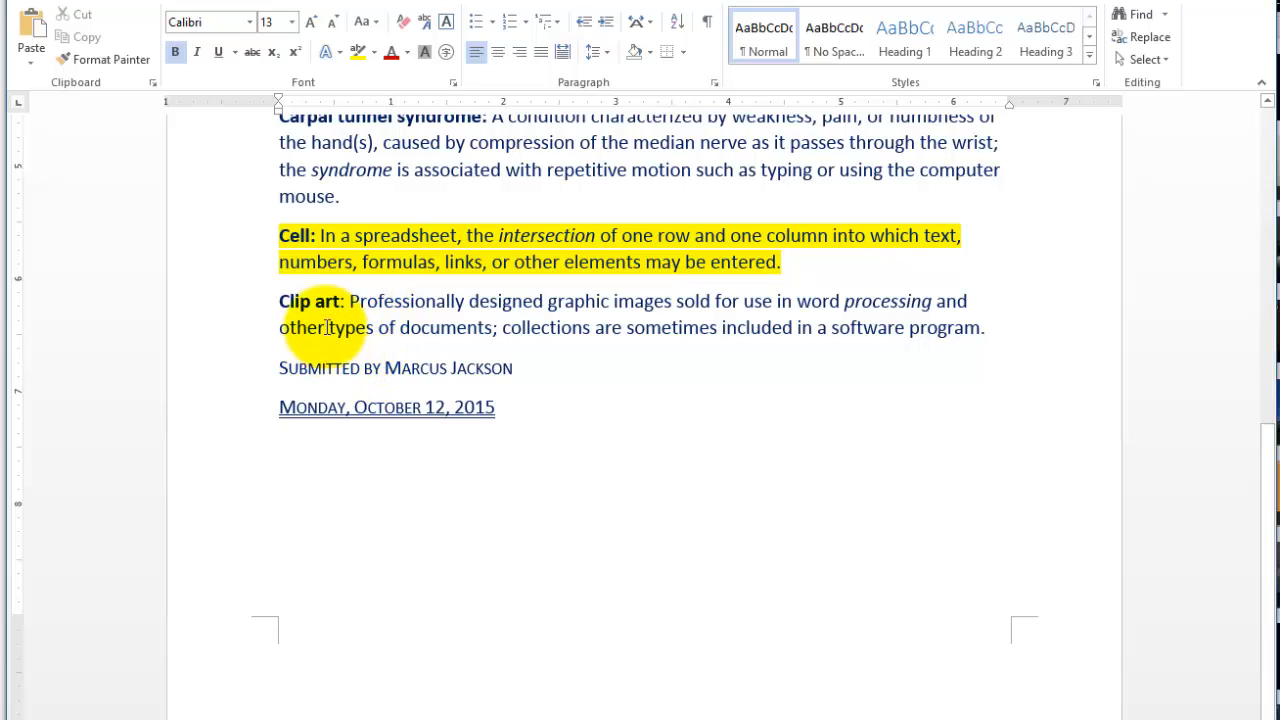
- Check the font effects at the insertion point before the Clip art entry without changing them
click(454, 82)
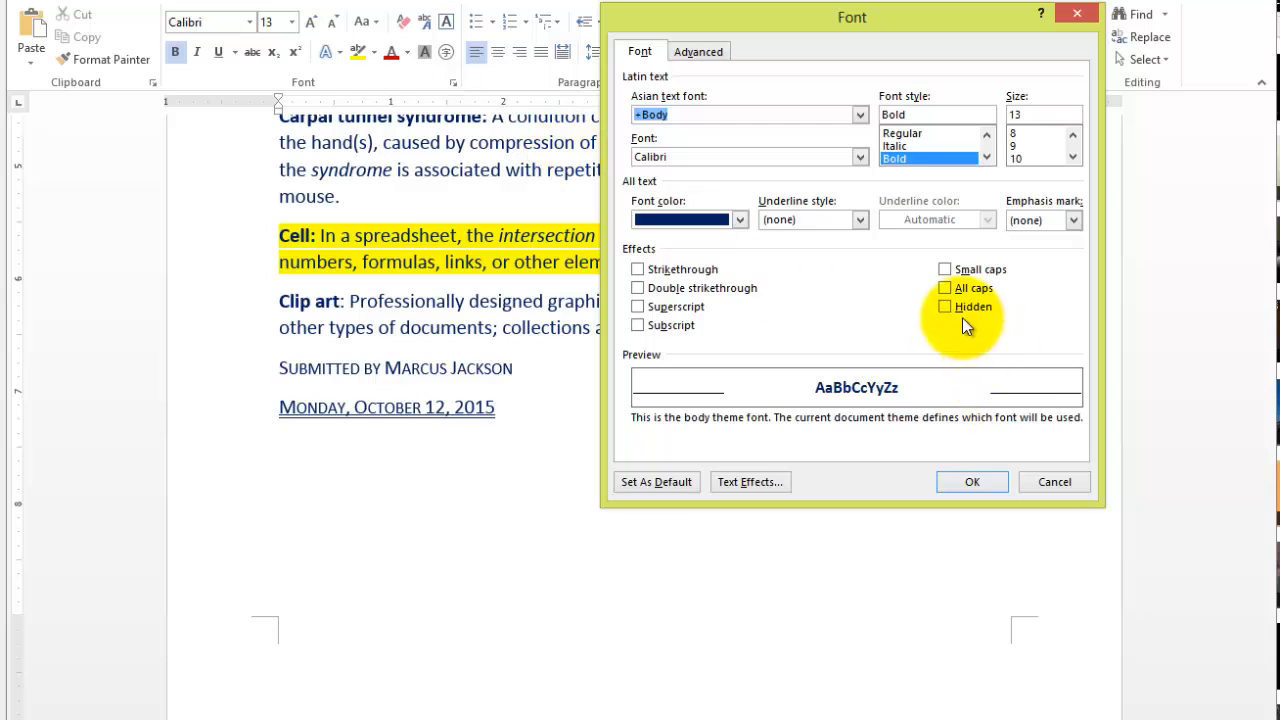
click(1070, 484)
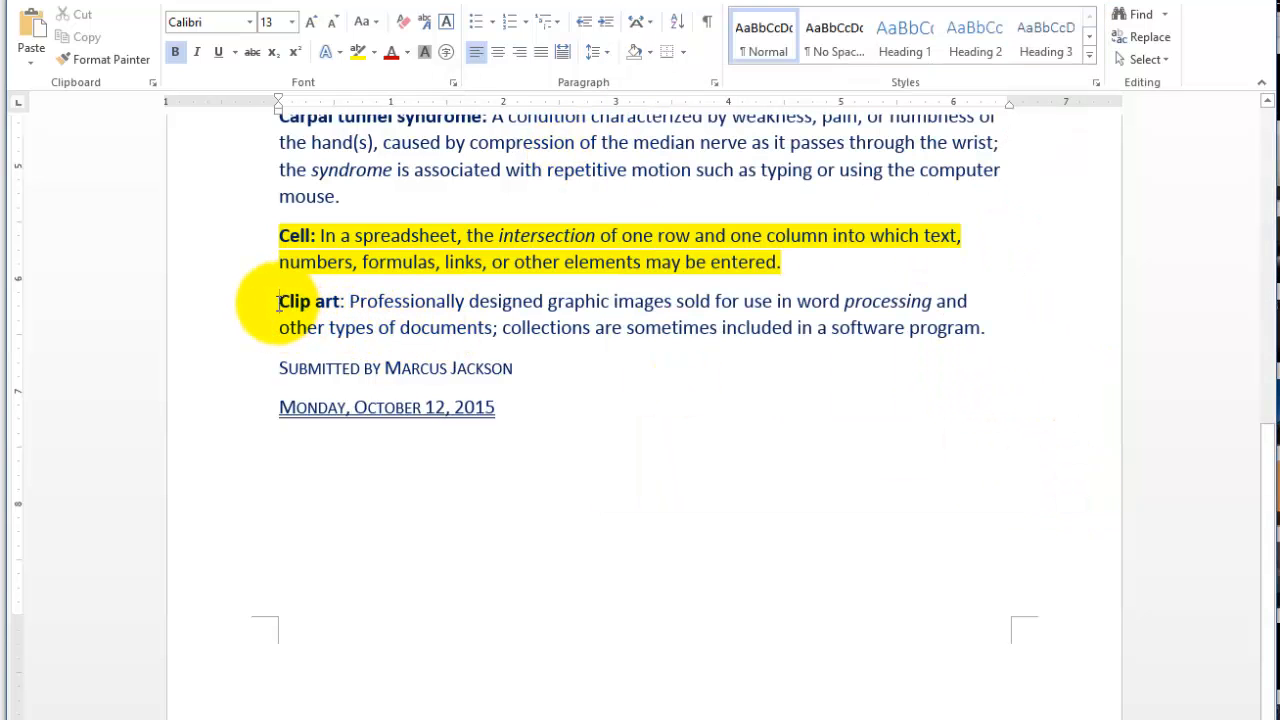
click(263, 256)
double_click(258, 248)
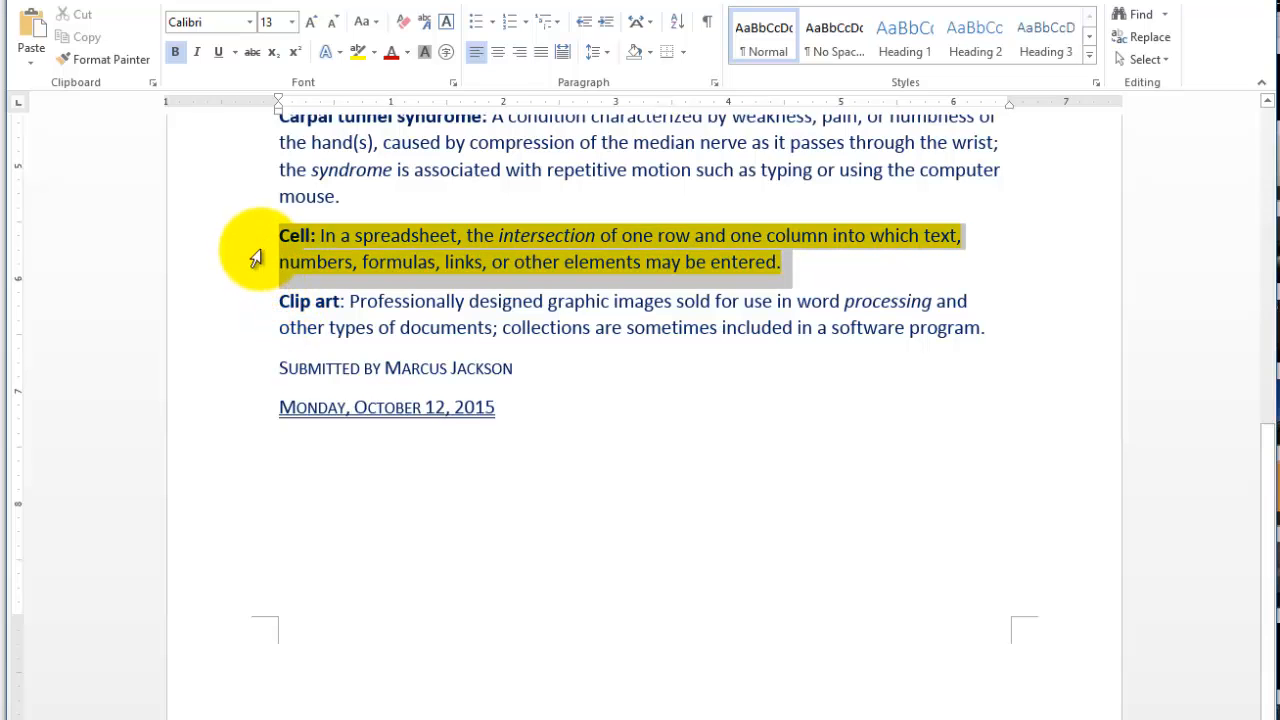
click(325, 328)
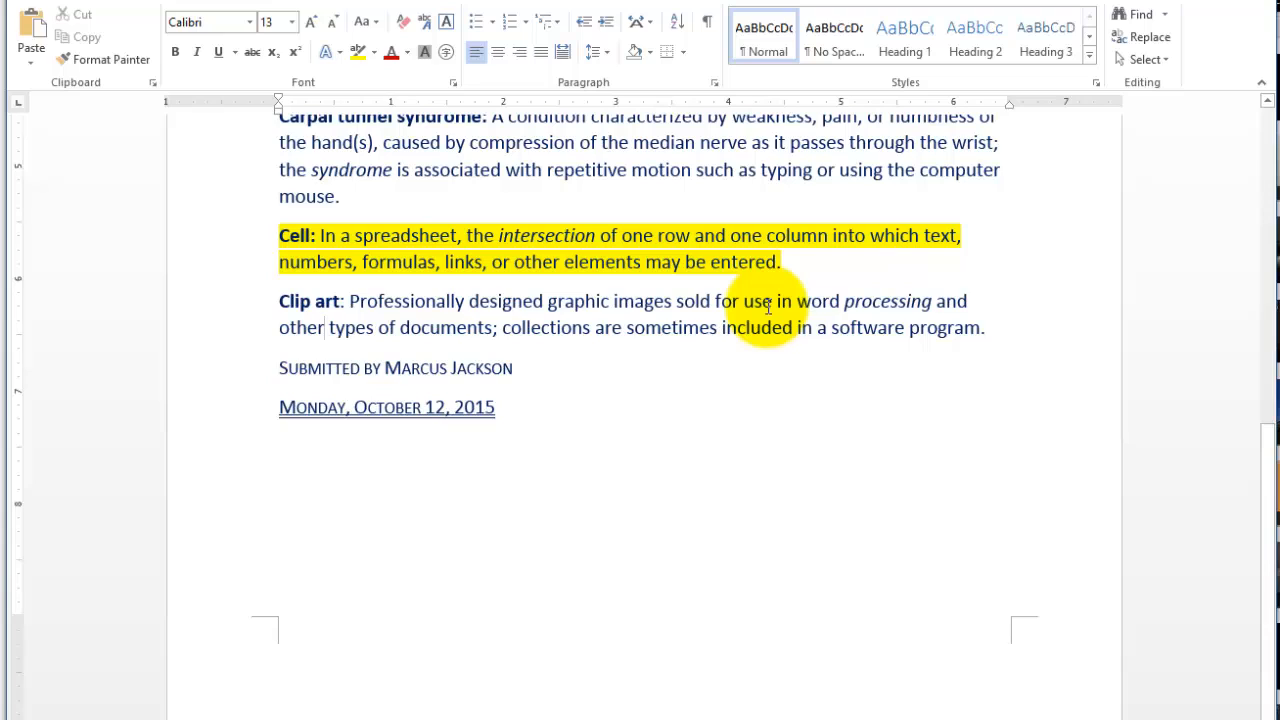
- Check the Hidden font effect on the text from "entered." in the Cell definition through "word" in the Clip art entry, discarding any change
drag(805, 304, 716, 254)
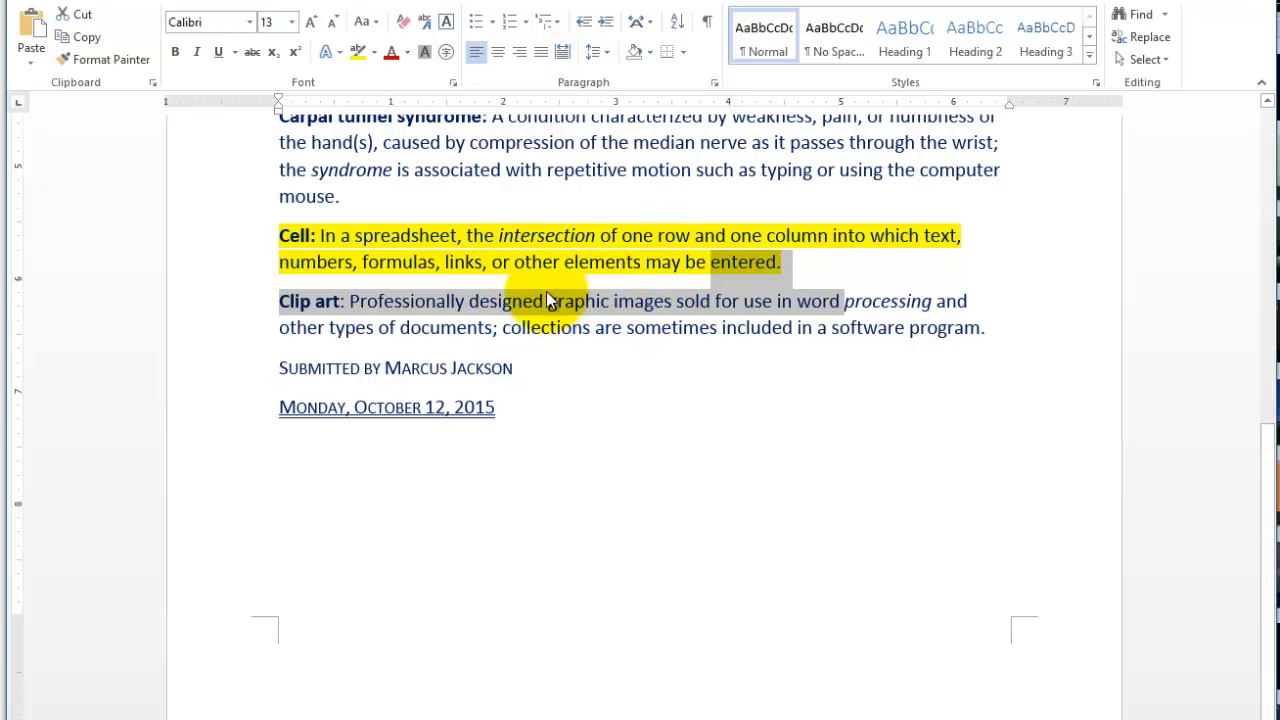
click(451, 83)
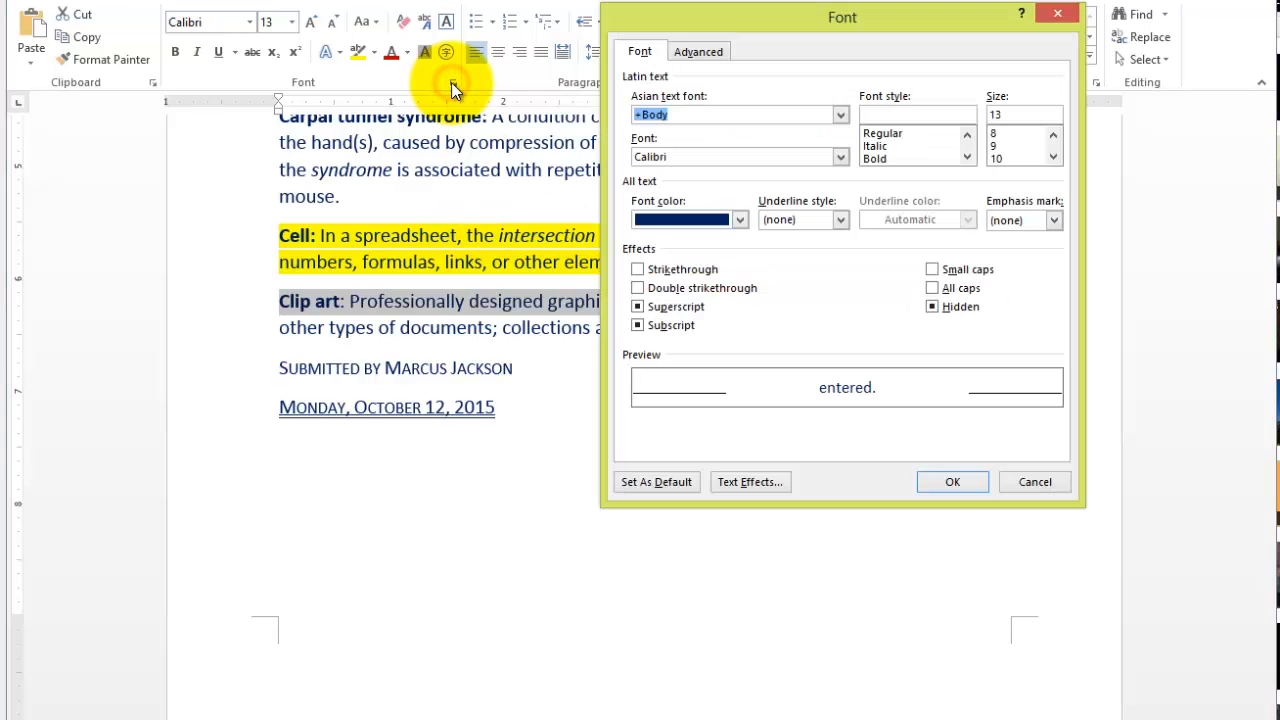
click(933, 308)
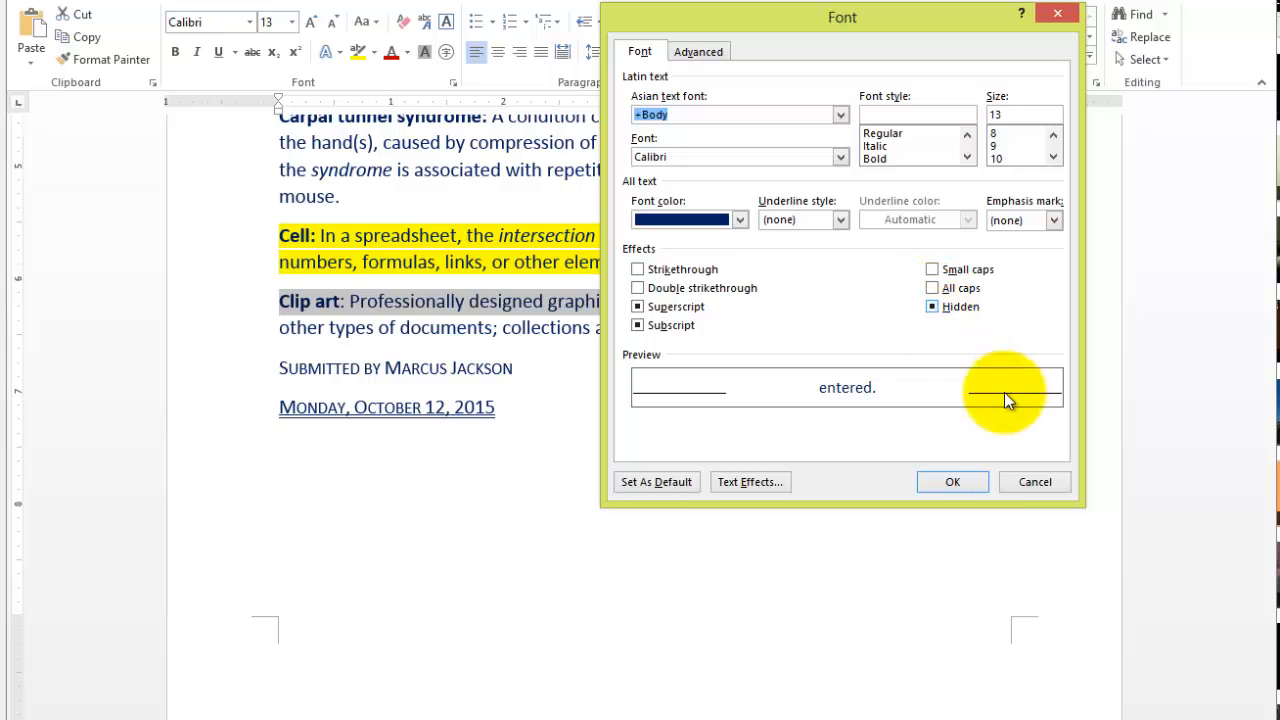
click(1035, 481)
click(322, 404)
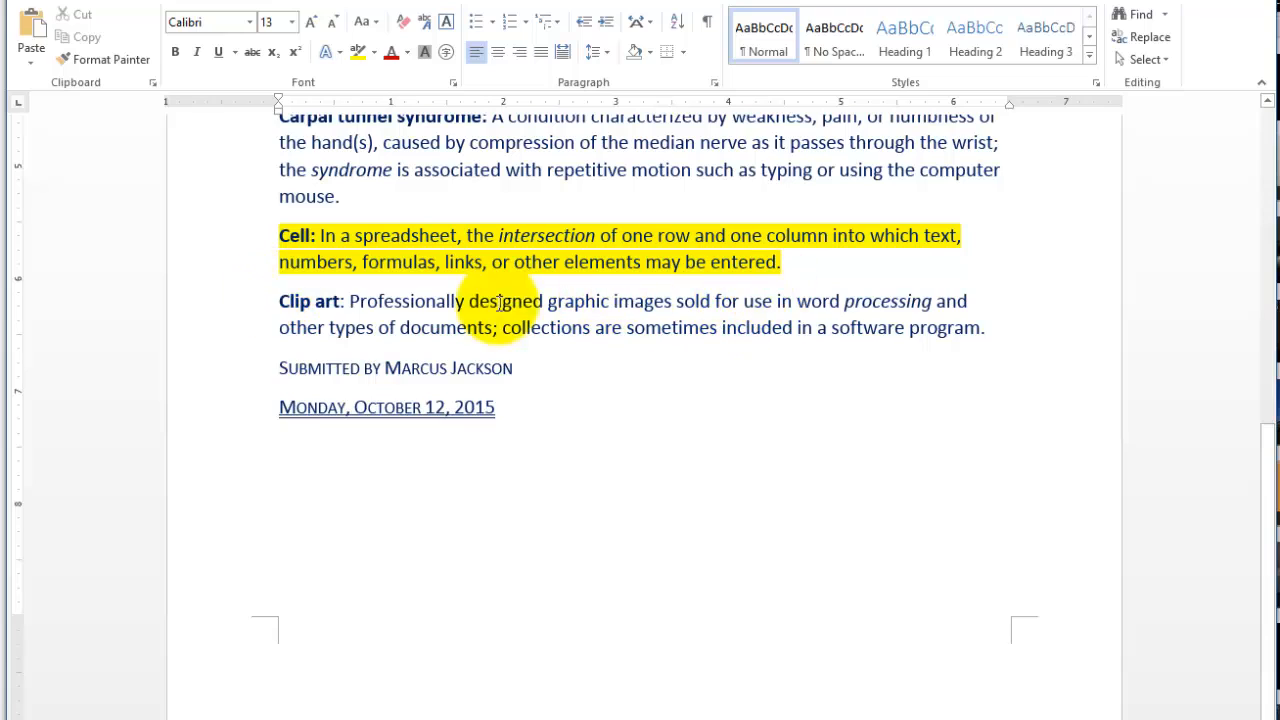
- Check the Hidden font effect on only the paragraph mark ending the Cell definition, leaving the settings as they are
click(283, 282)
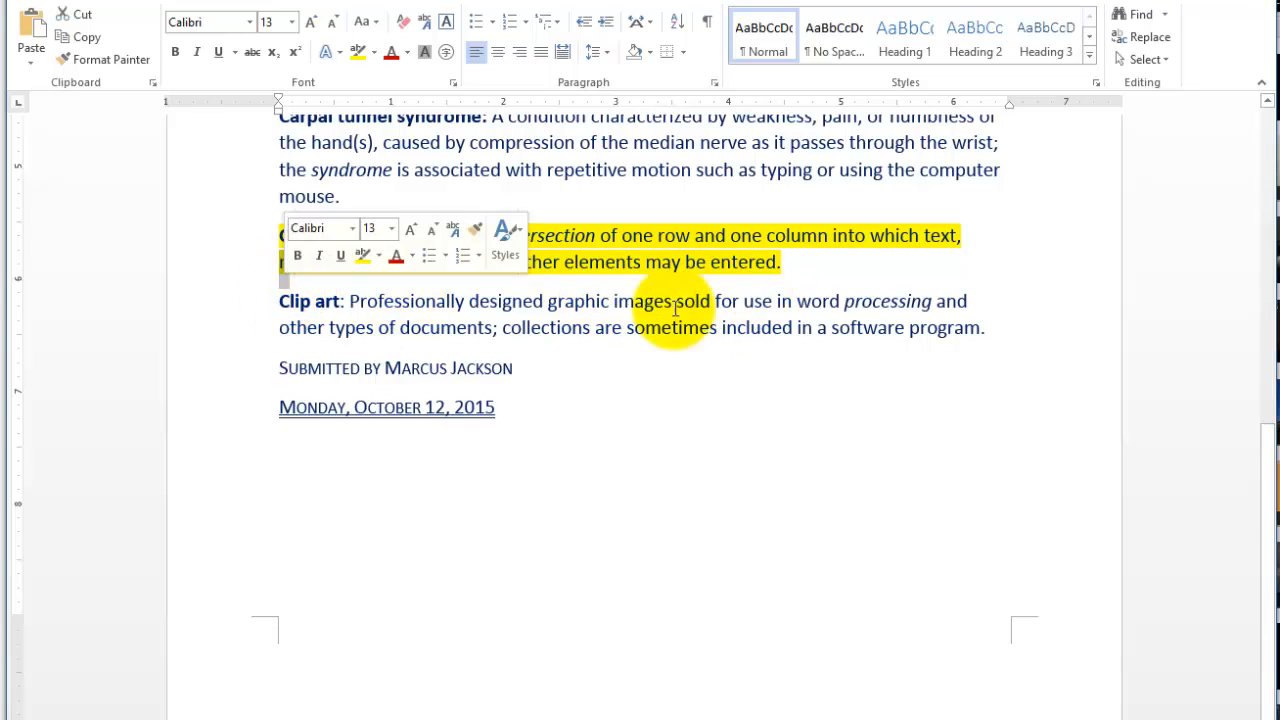
click(800, 270)
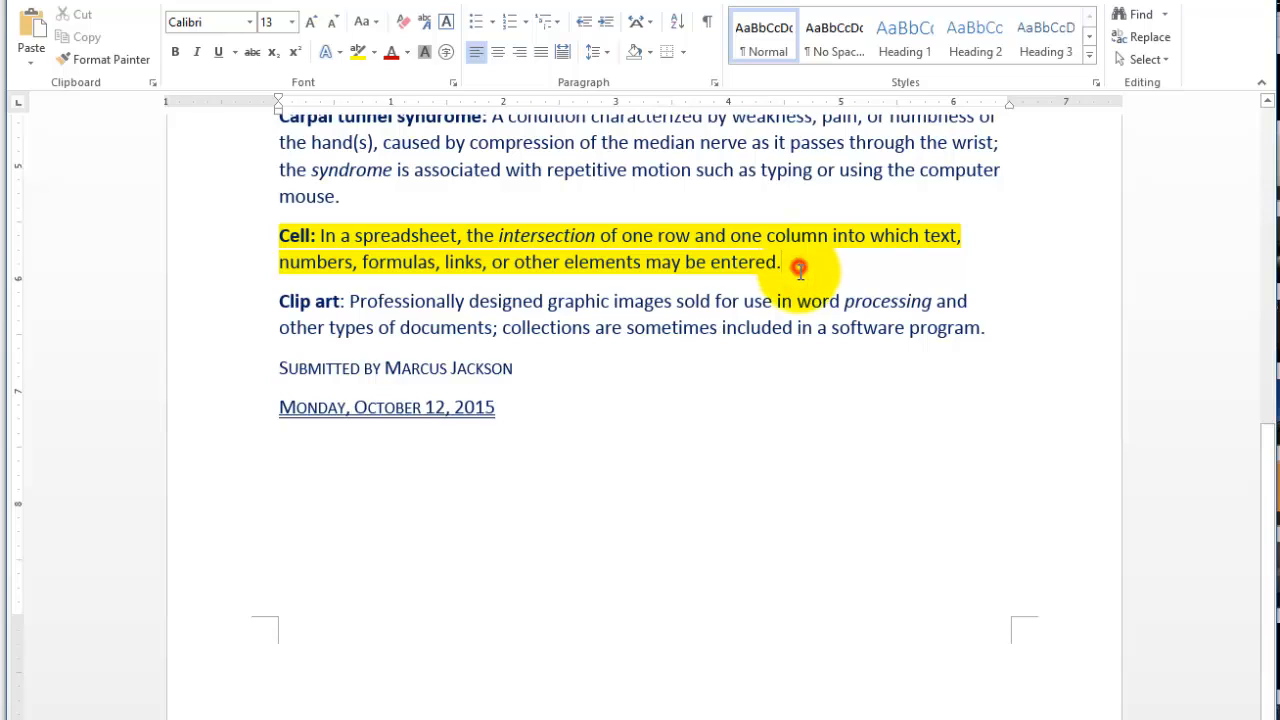
drag(800, 270, 300, 310)
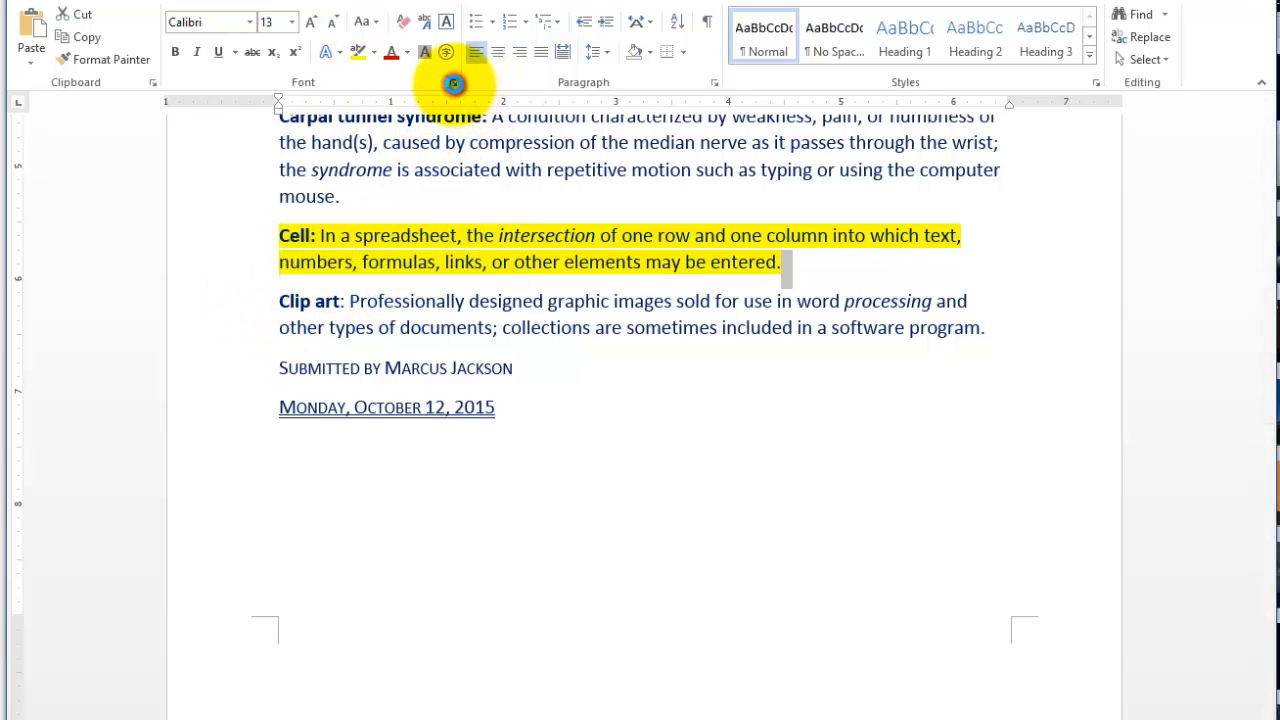
click(453, 82)
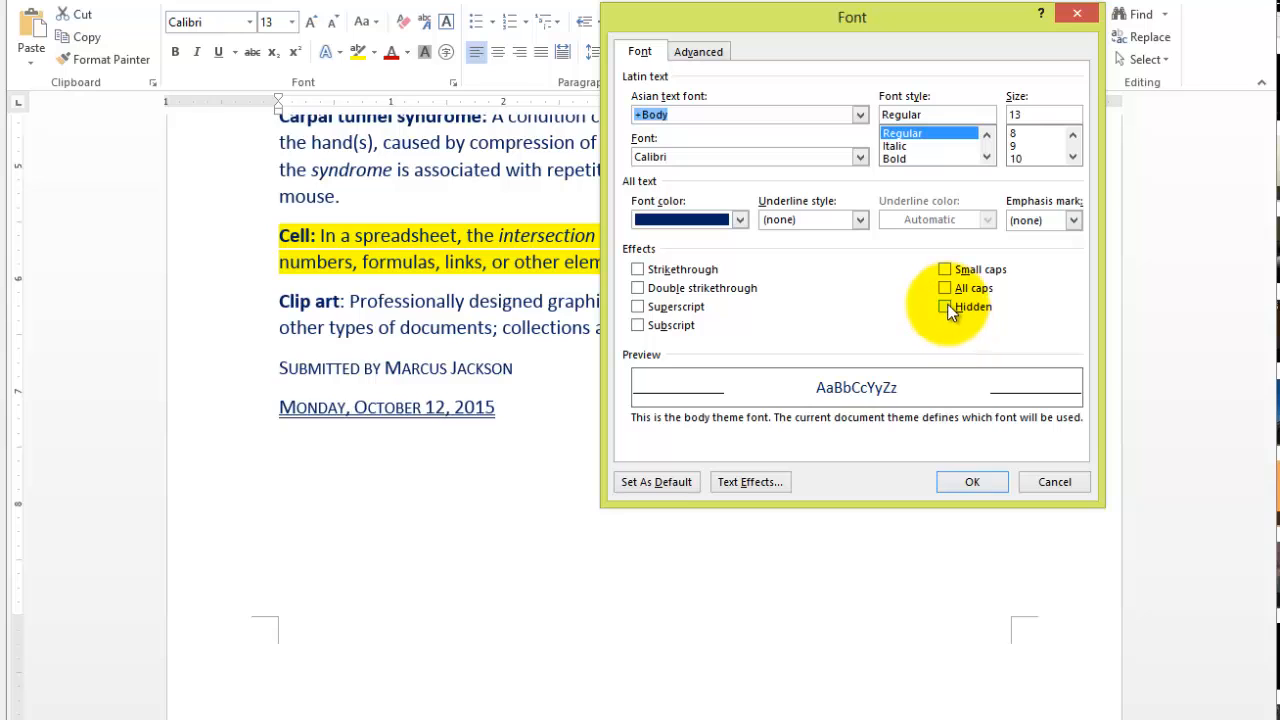
click(1040, 483)
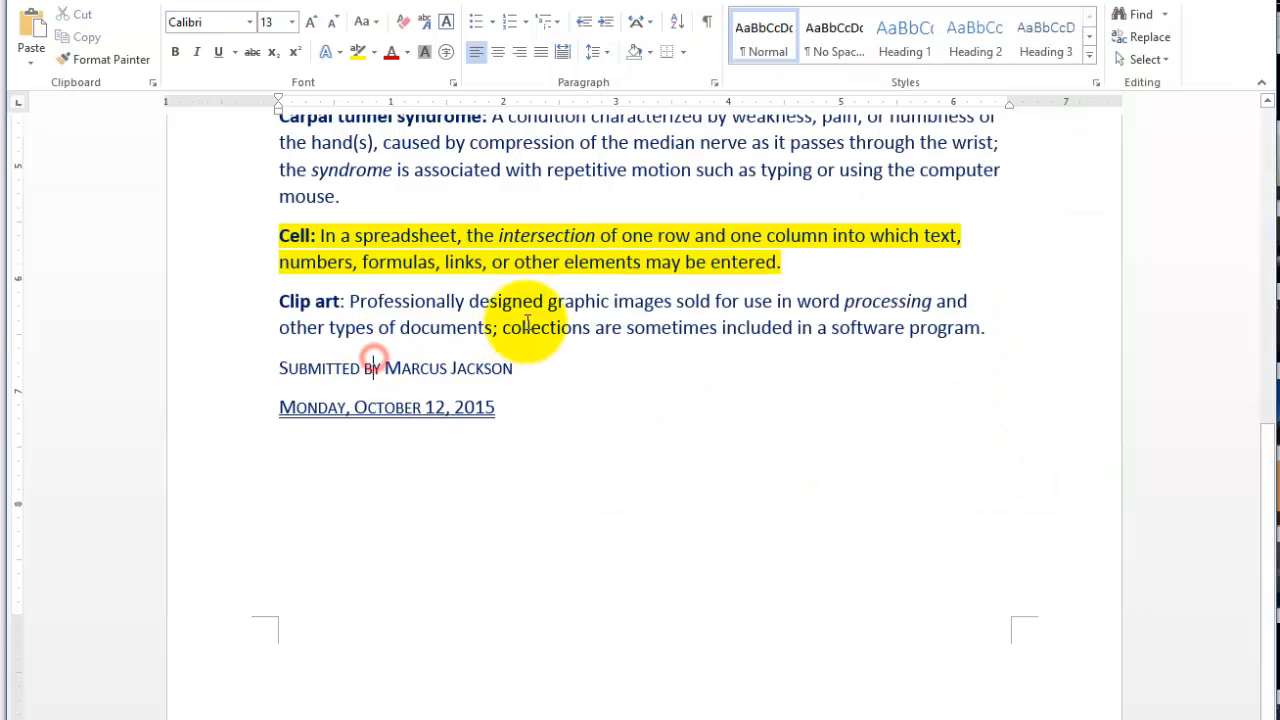
- Clear the Hidden font effect on the text from "elements may be entered." through "graphic images" to reveal the Chinese abacus paragraph
drag(618, 300, 600, 249)
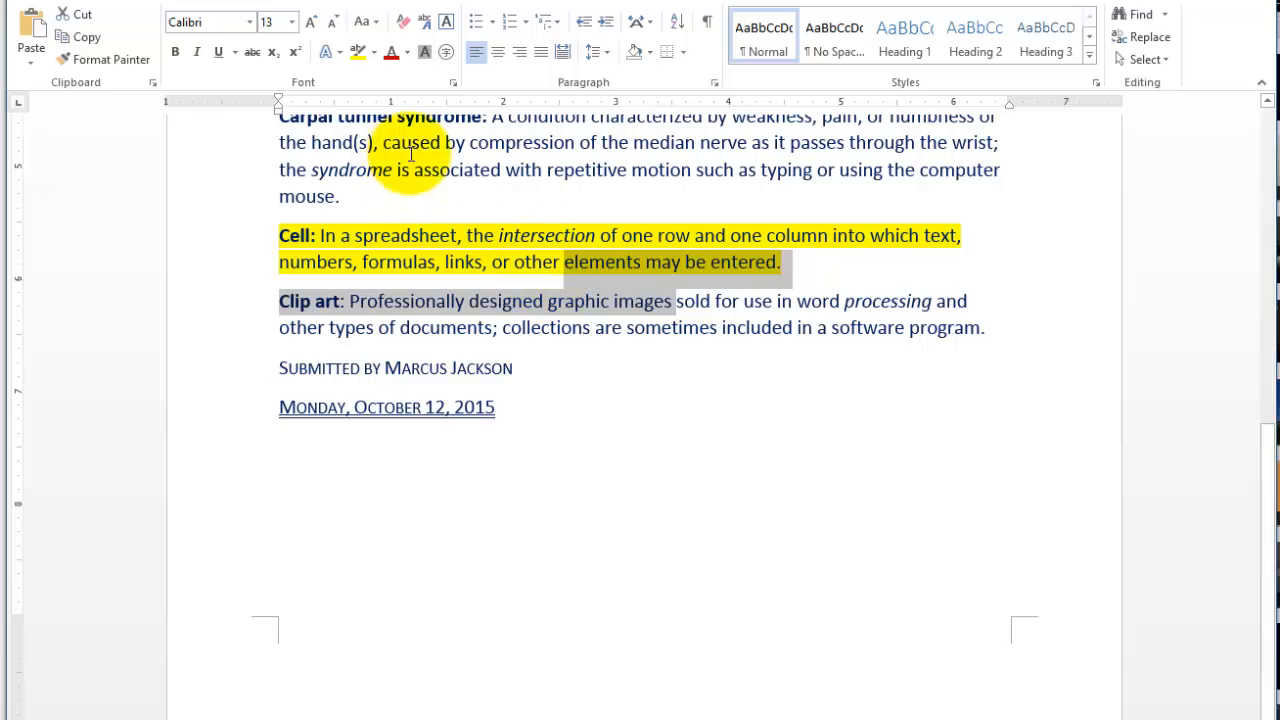
click(454, 84)
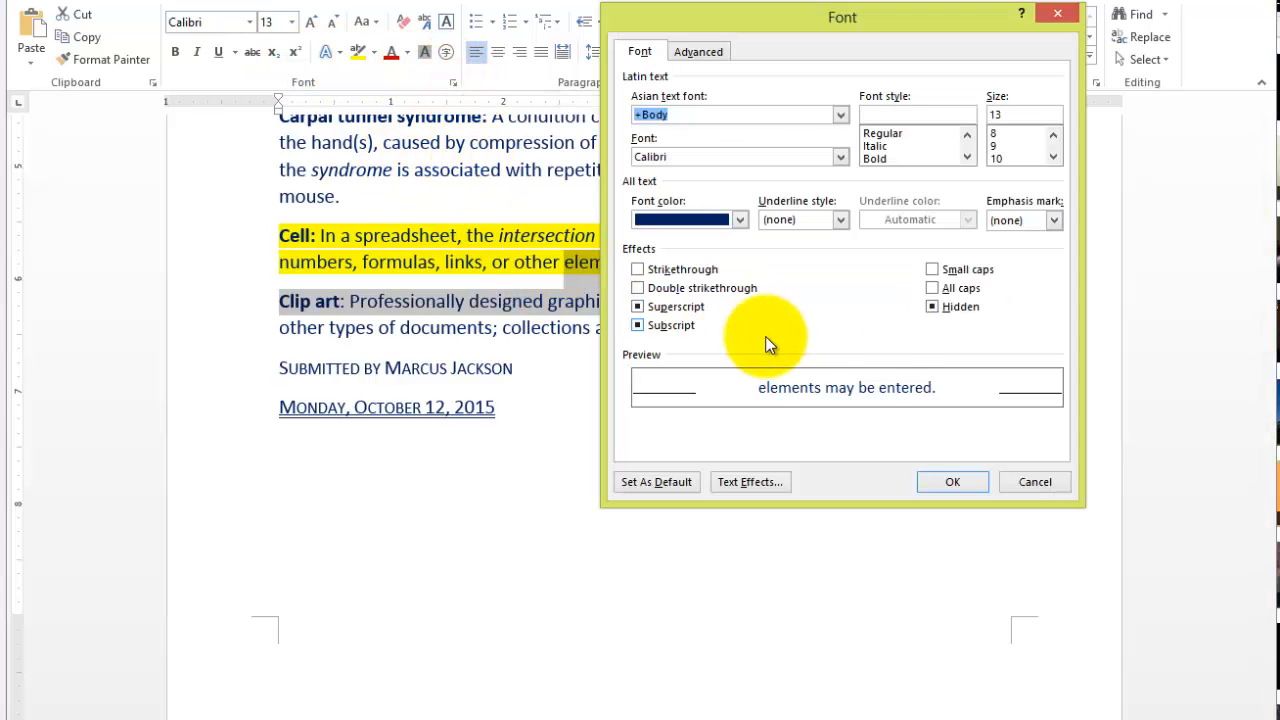
click(932, 308)
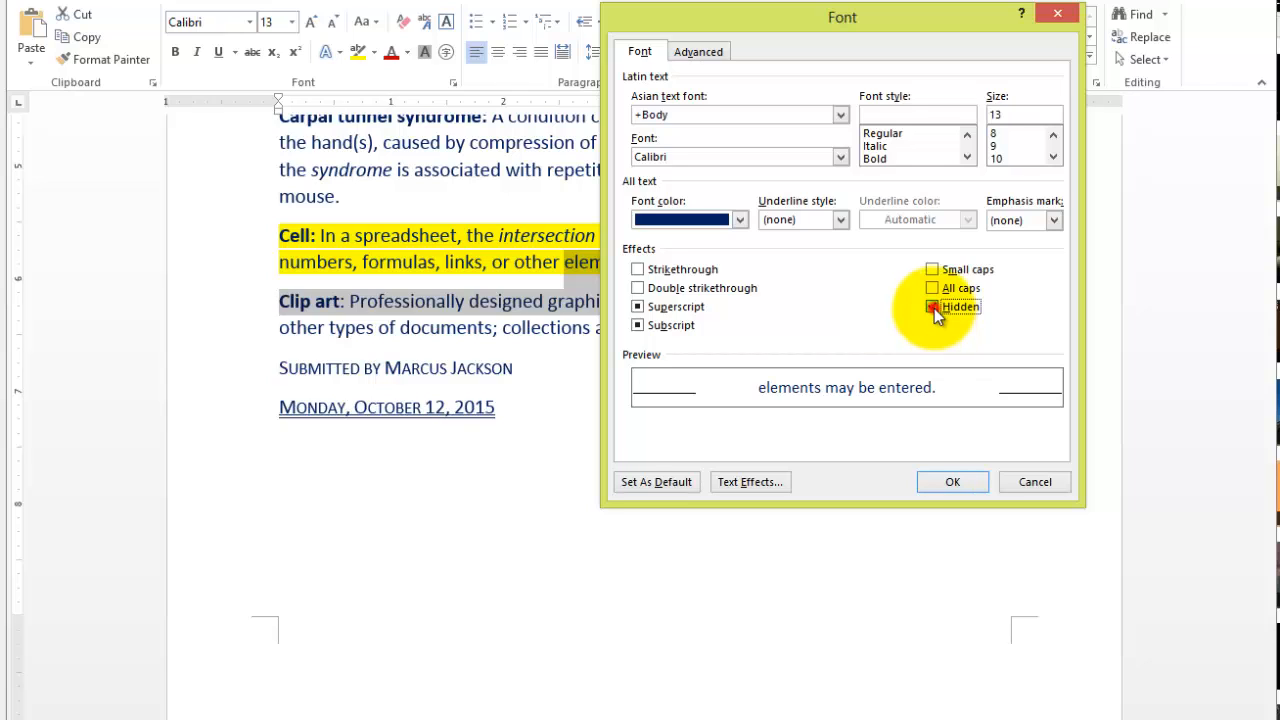
click(934, 308)
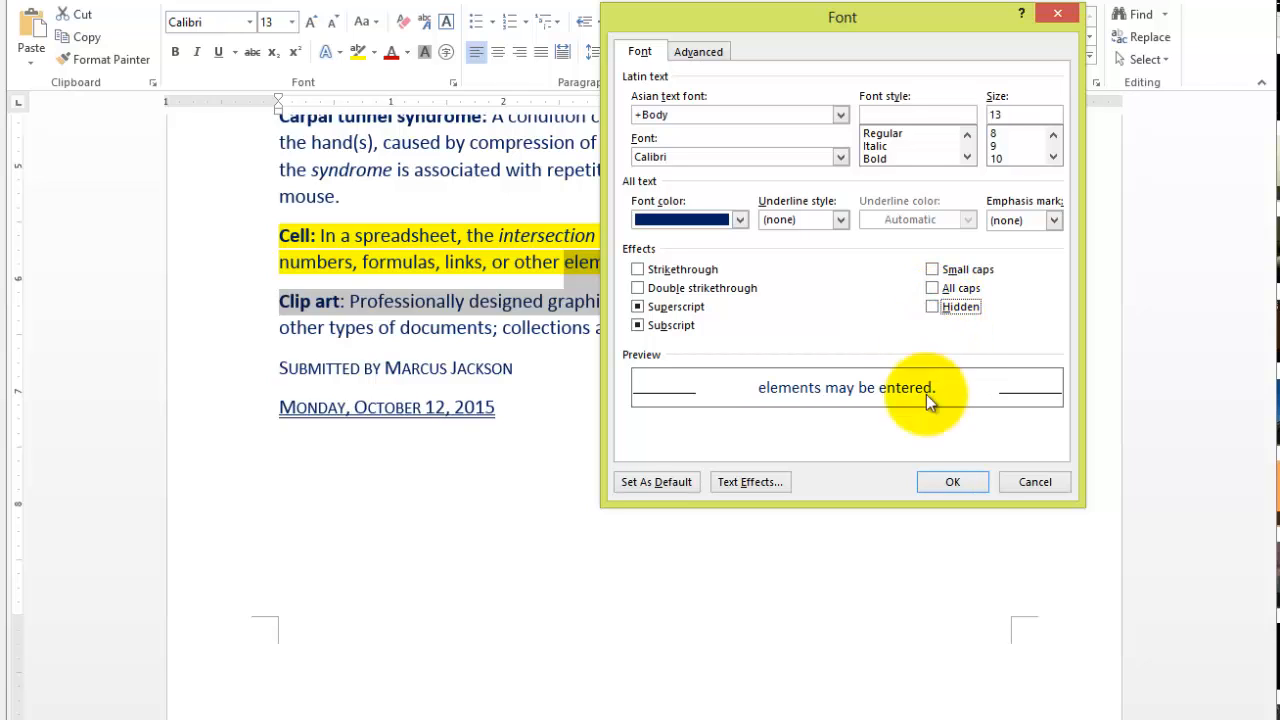
click(951, 481)
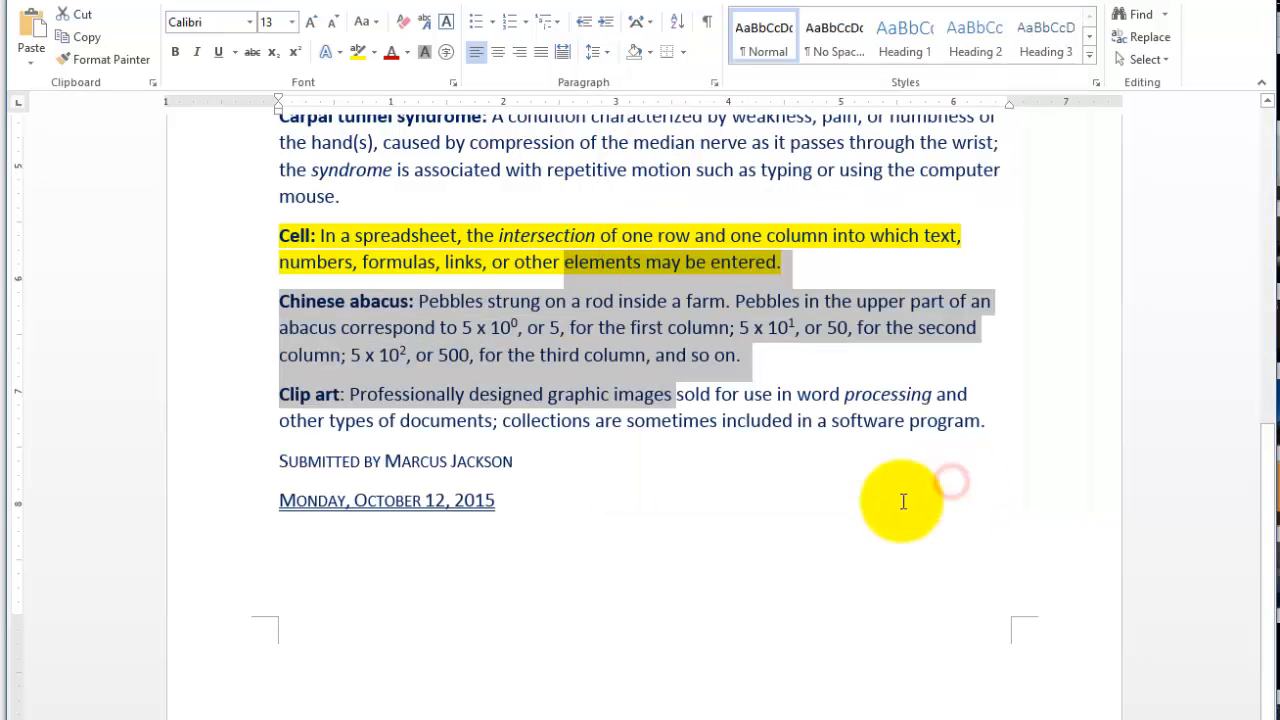
click(649, 521)
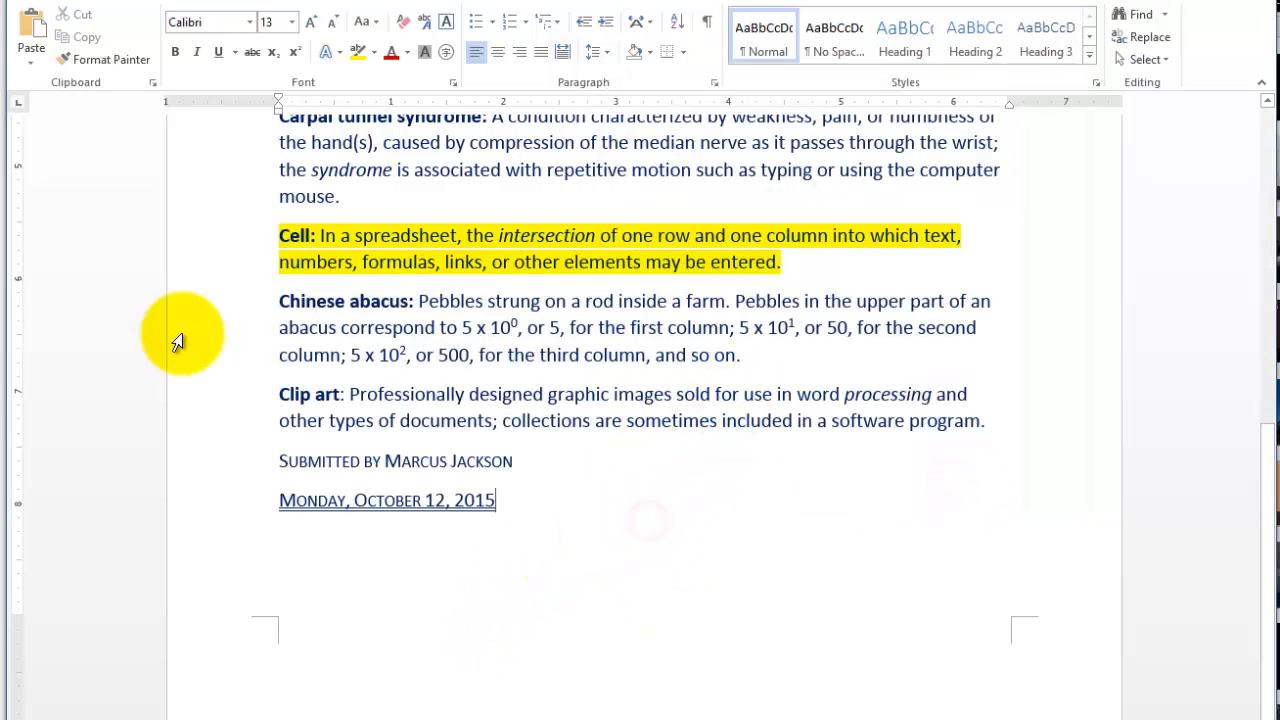
- Select the entire Chinese abacus paragraph and reapply the Hidden font effect to it
double_click(230, 338)
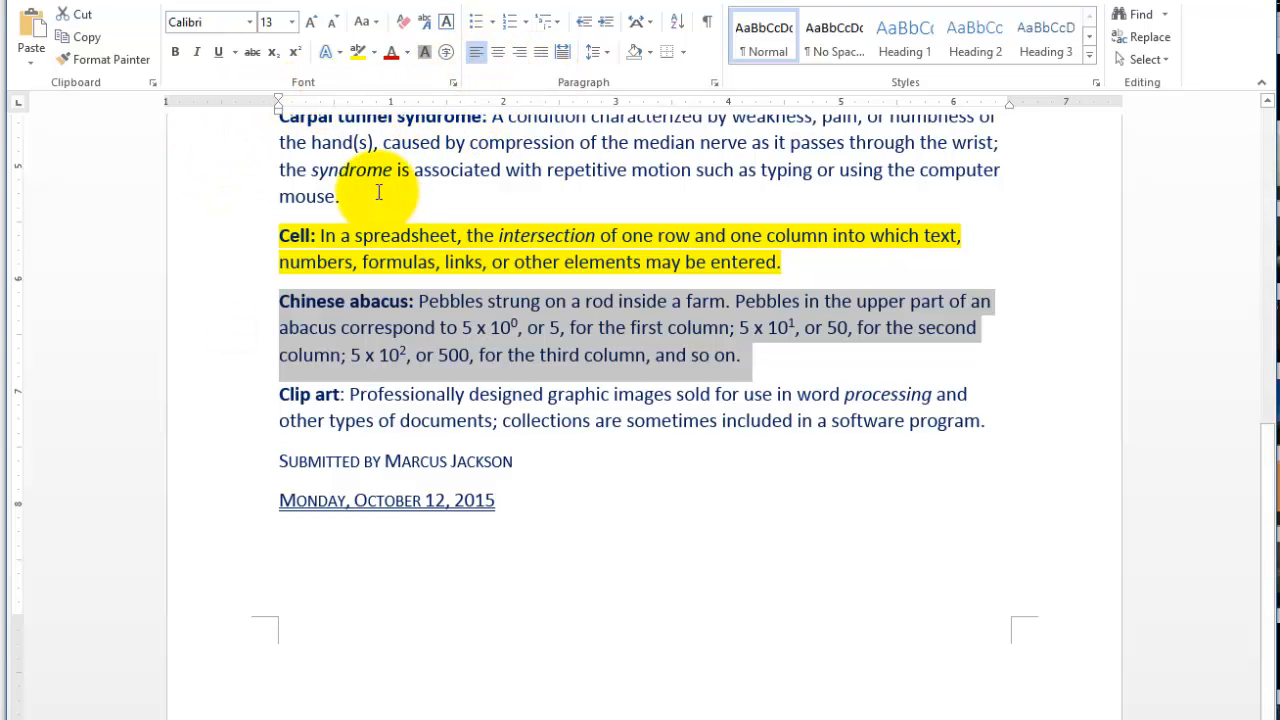
click(453, 84)
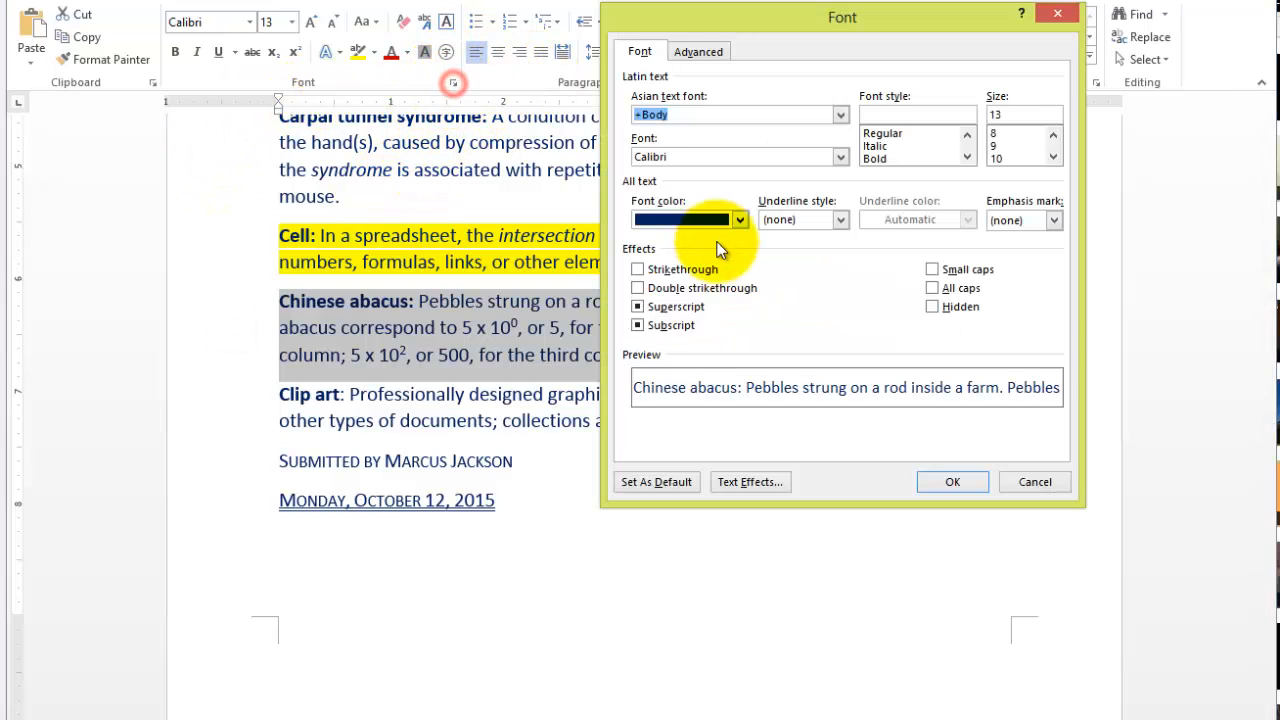
click(934, 309)
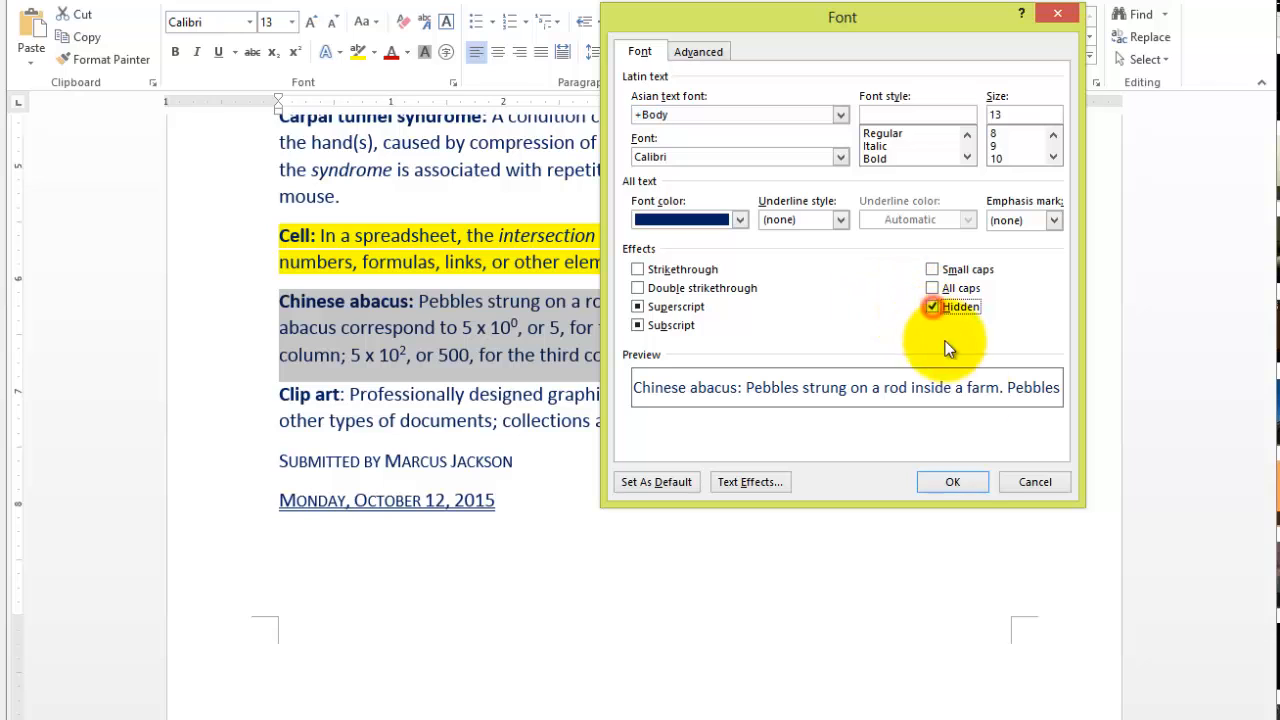
click(955, 480)
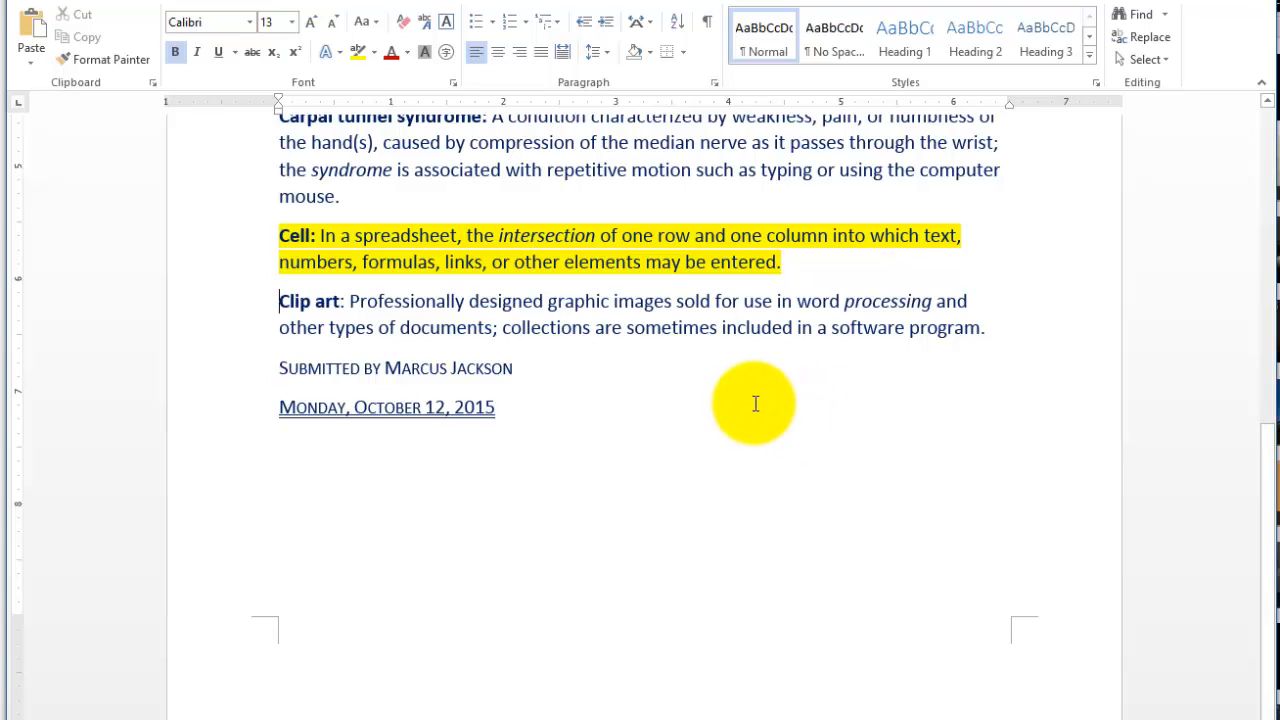
- Show the paragraph marks and other hidden formatting symbols in the document
scroll(760, 405, up, 6)
scroll(748, 372, up, 3)
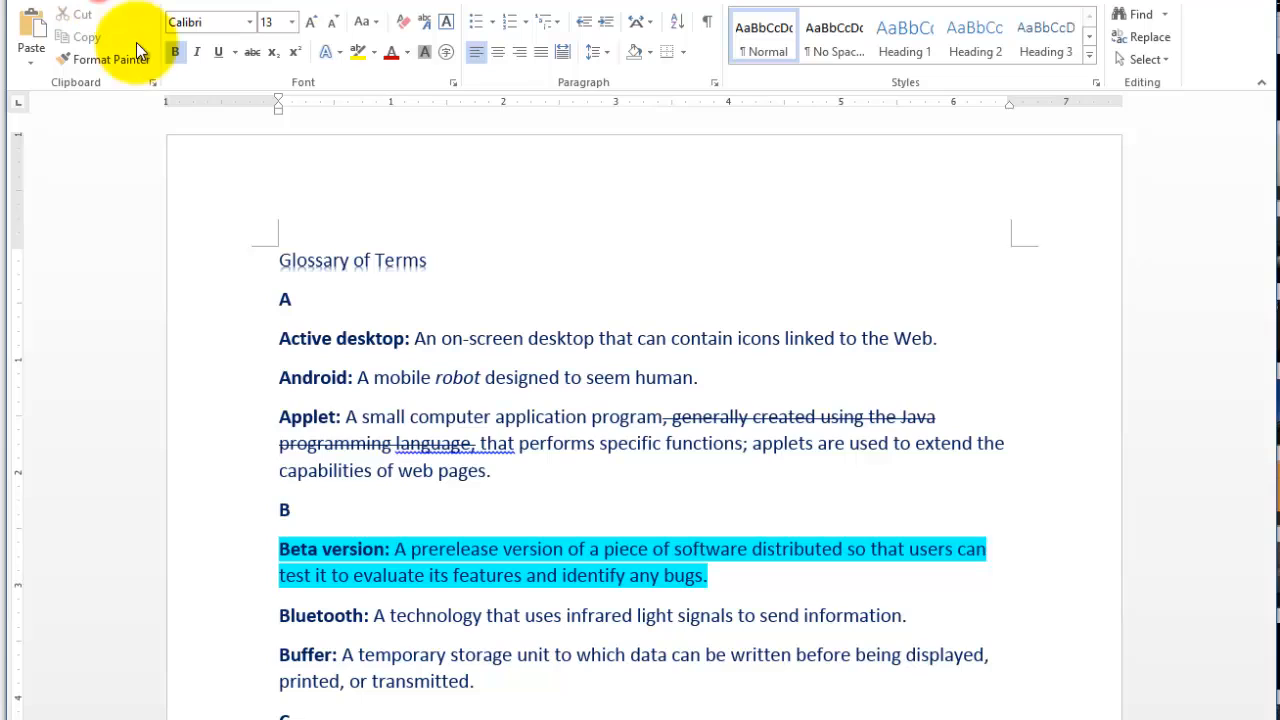
click(709, 24)
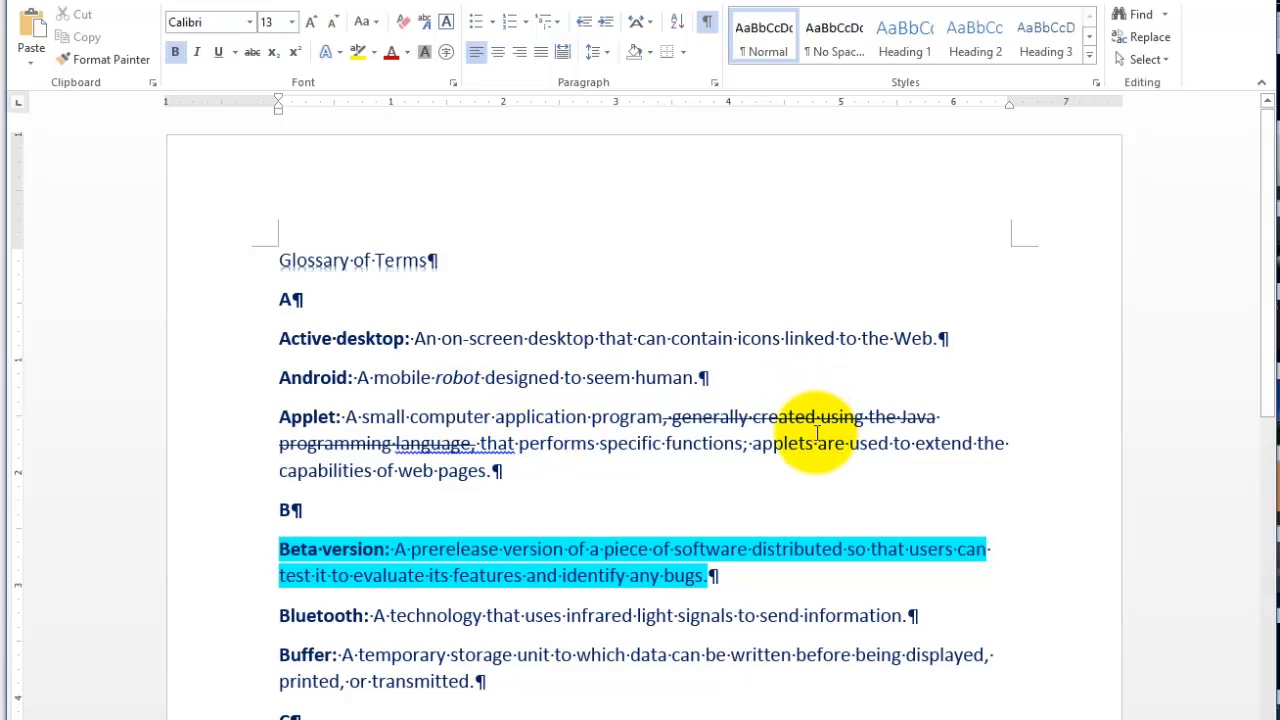
drag(514, 354, 427, 356)
click(541, 429)
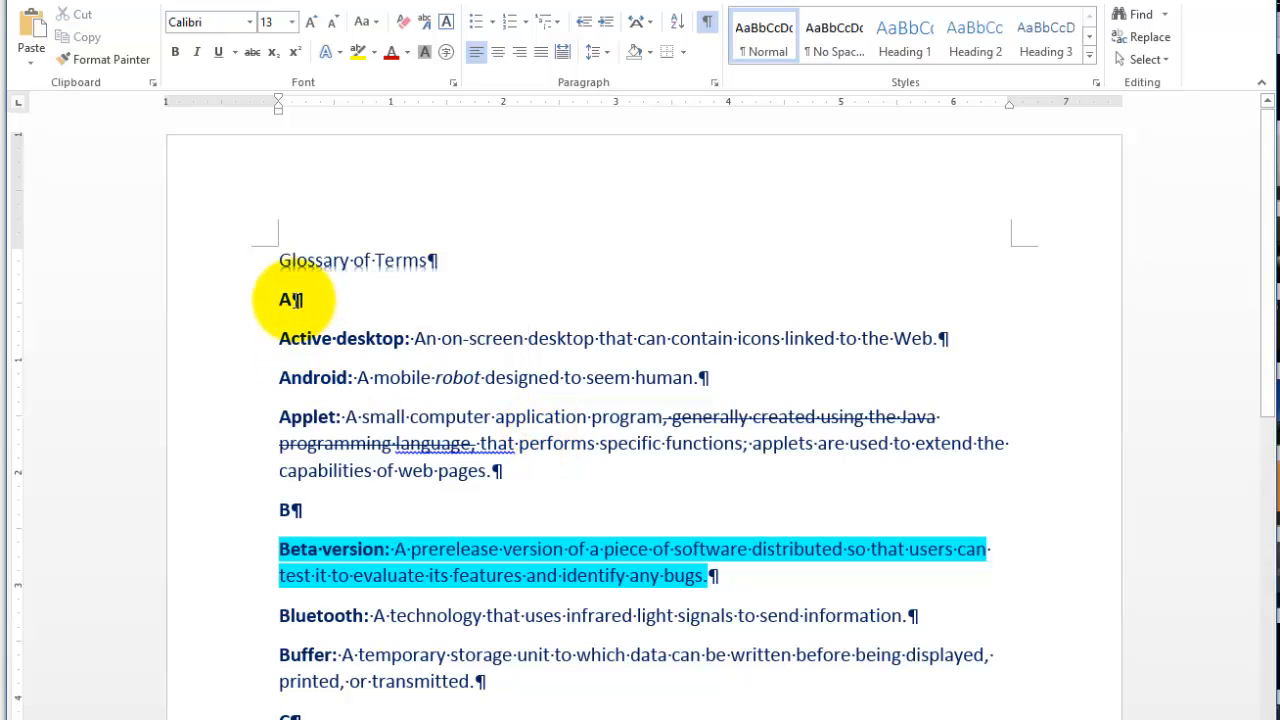
- Insert an empty paragraph after the Glossary of Terms title and remove it again
click(441, 258)
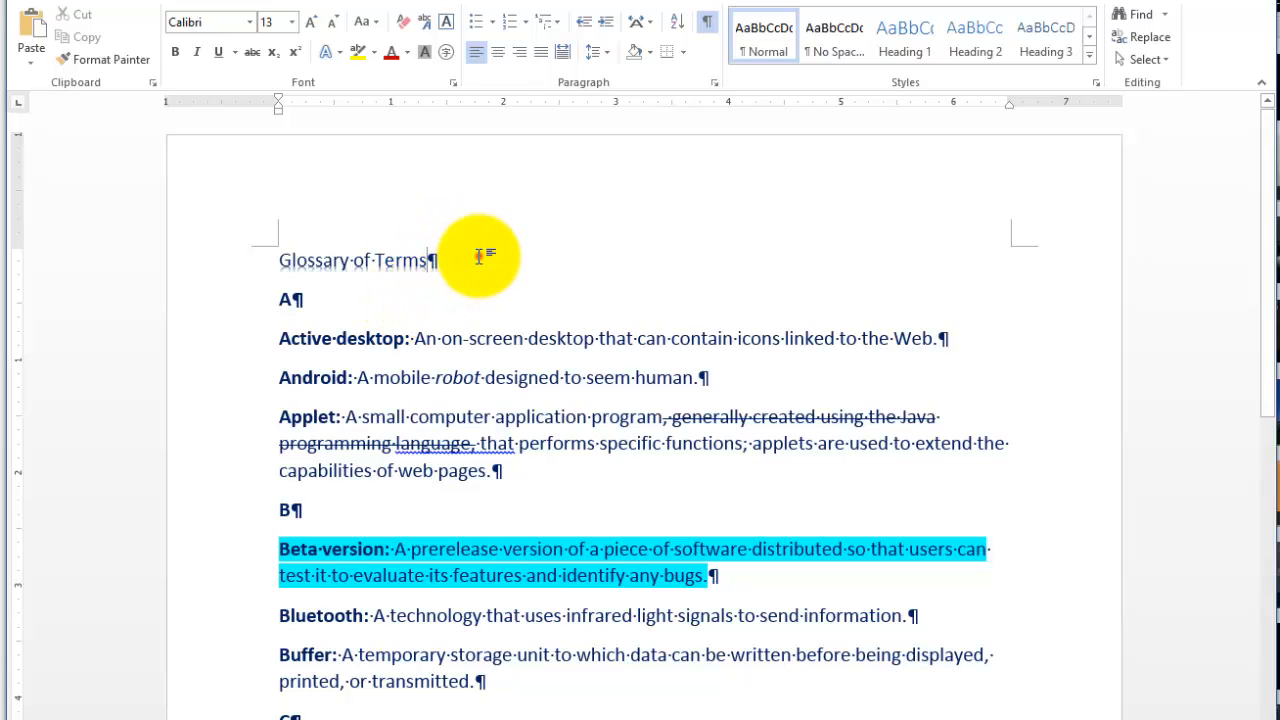
key(Return)
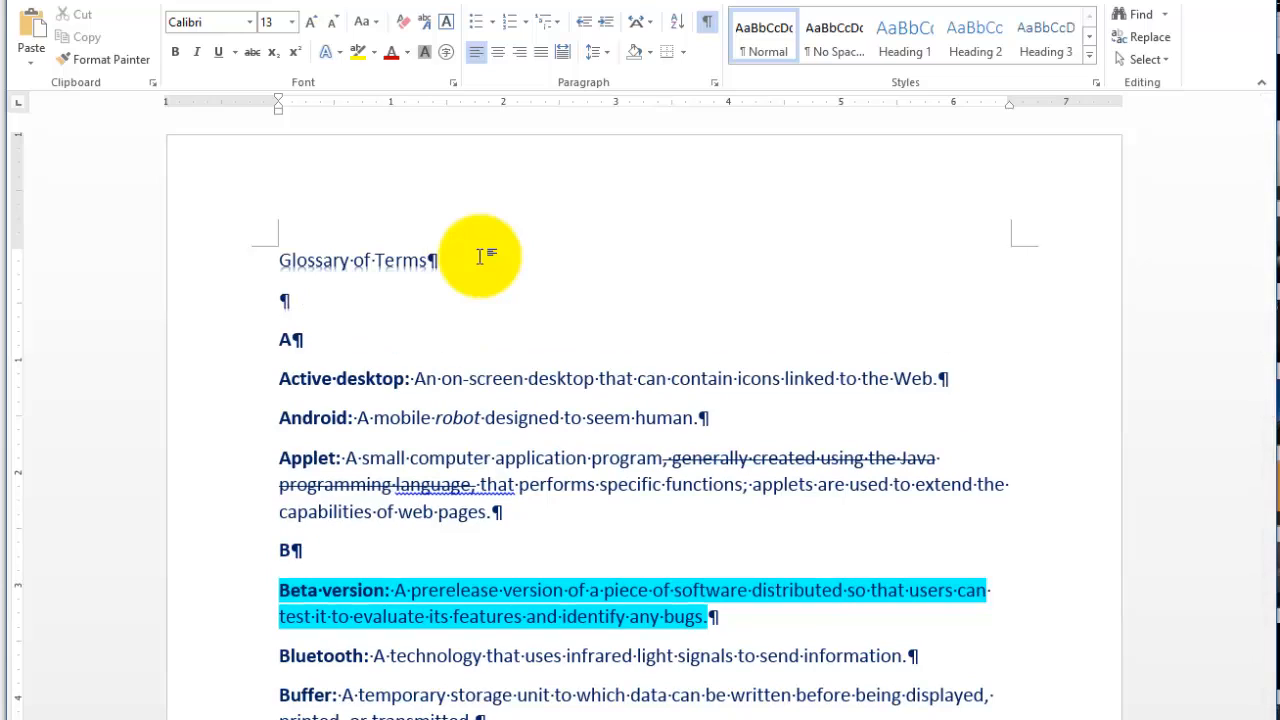
key(BackSpace)
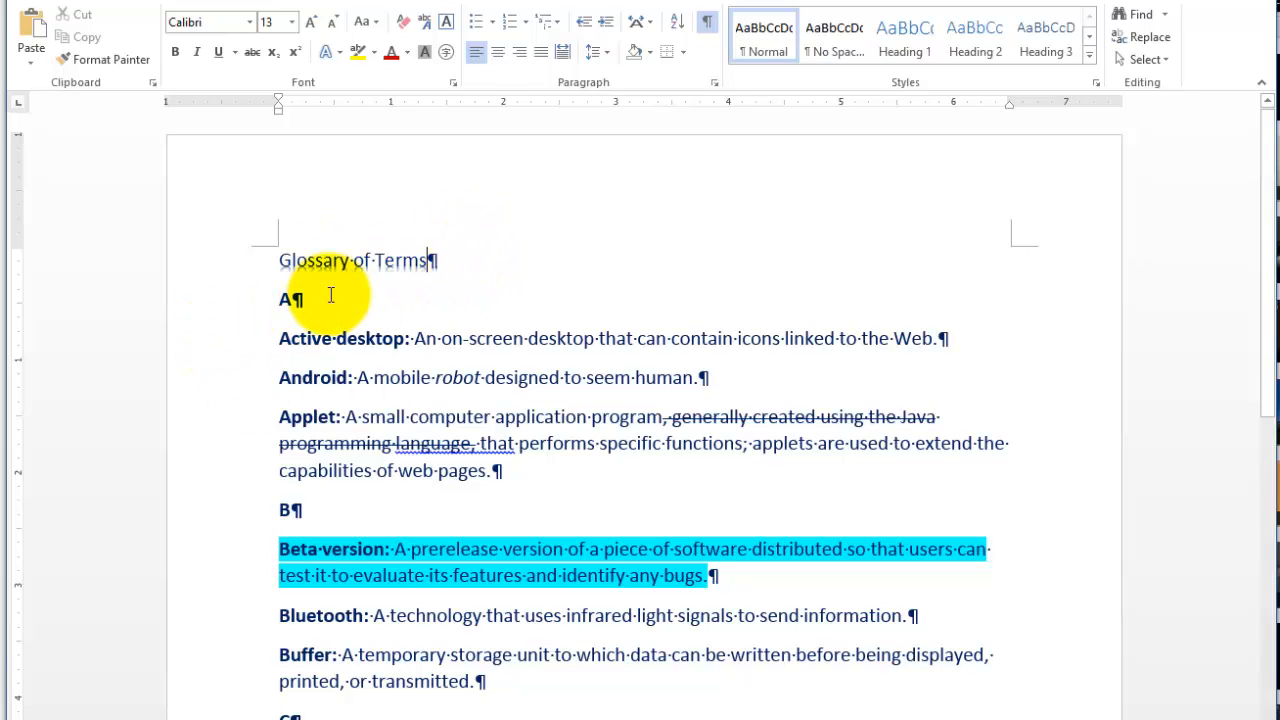
- Add a run of extra spaces after "An" in the Active desktop definition and delete them again
click(438, 338)
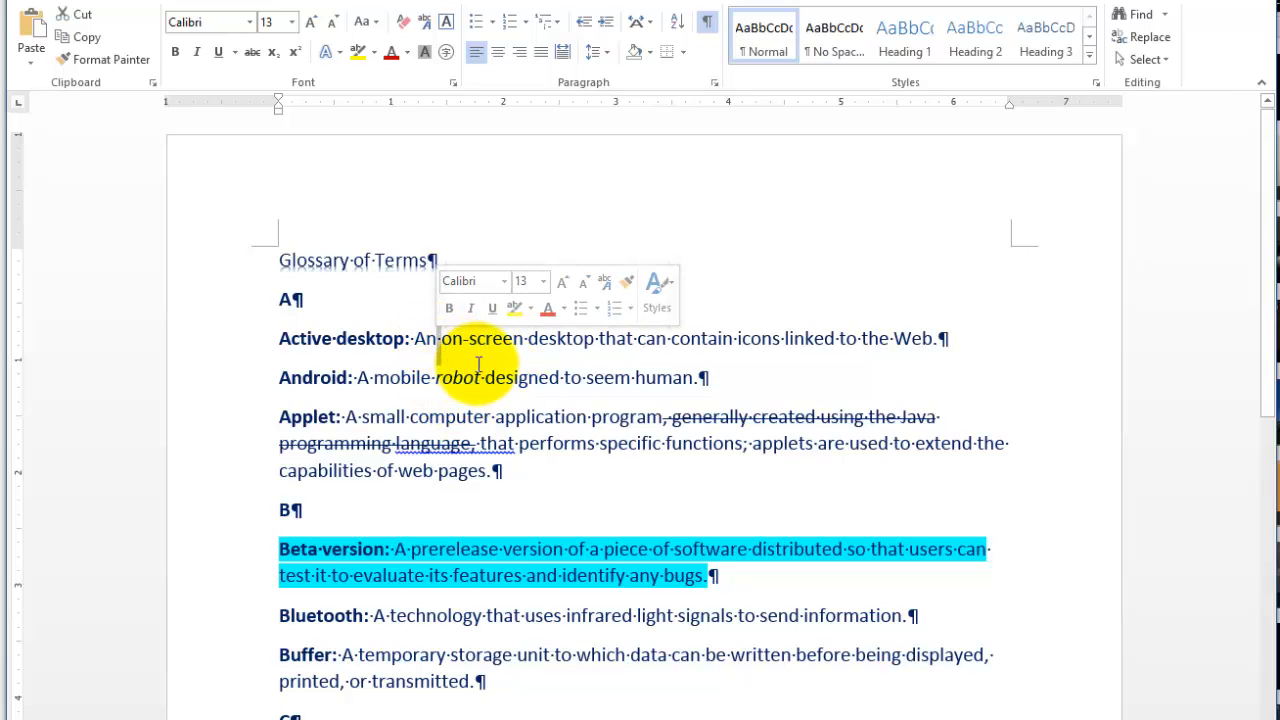
click(440, 338)
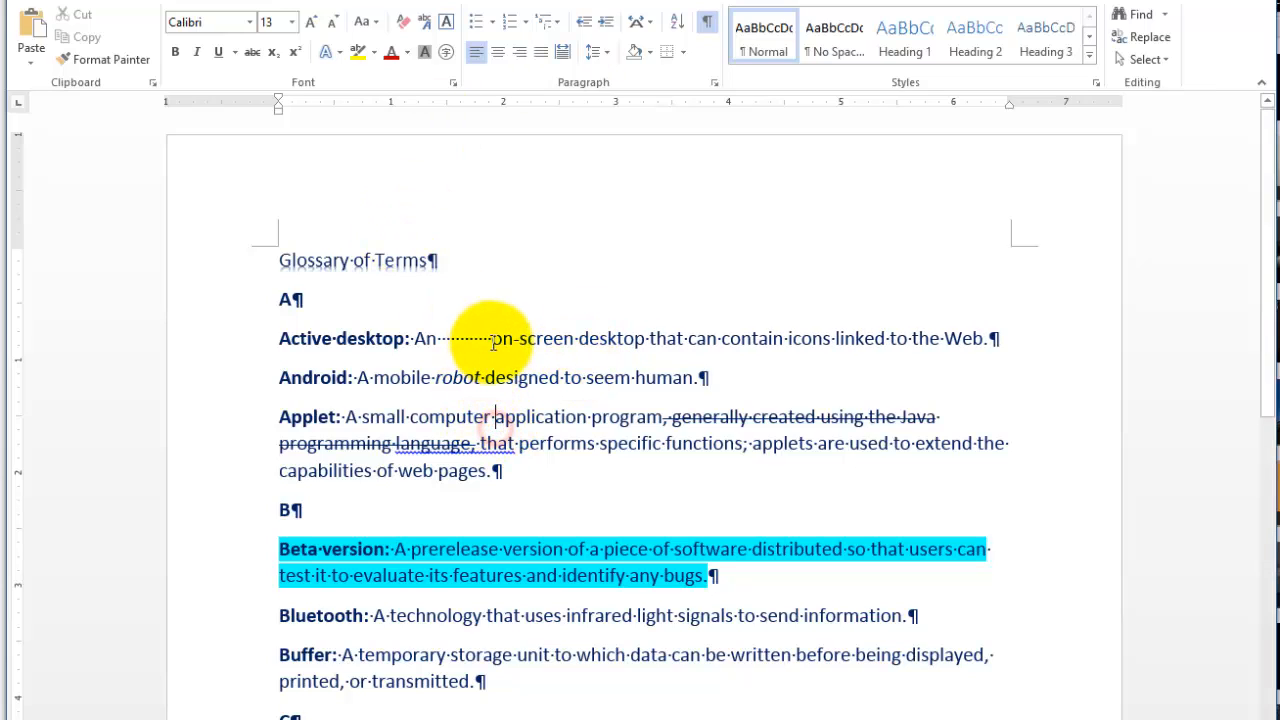
drag(491, 340, 441, 338)
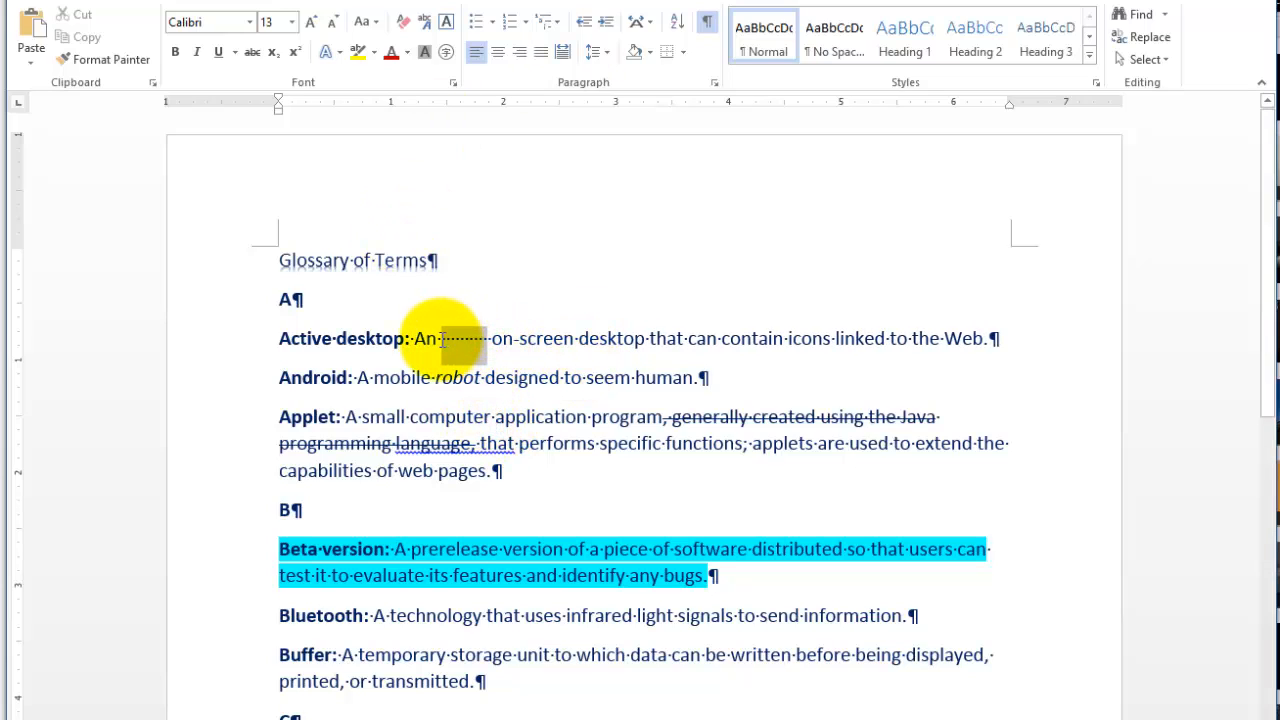
key(Delete)
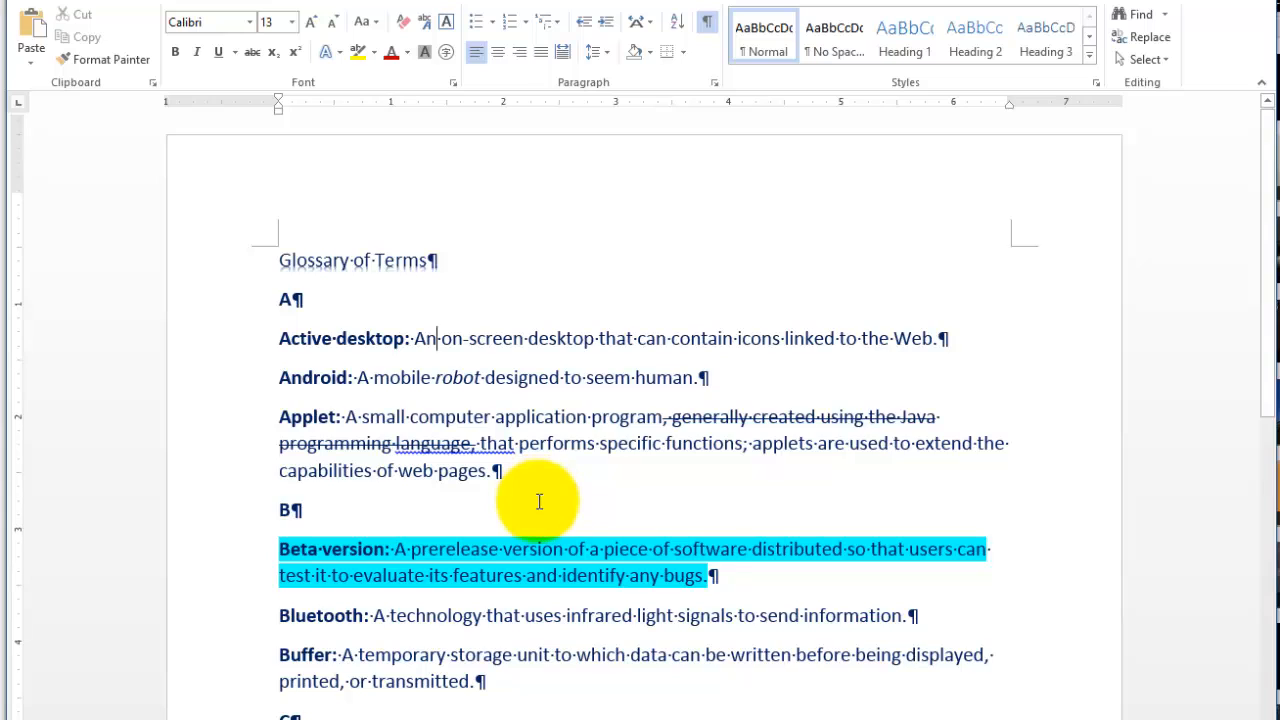
- Examine the formatting marks further down the glossary, toward the Cell definition
scroll(539, 497, down, 2)
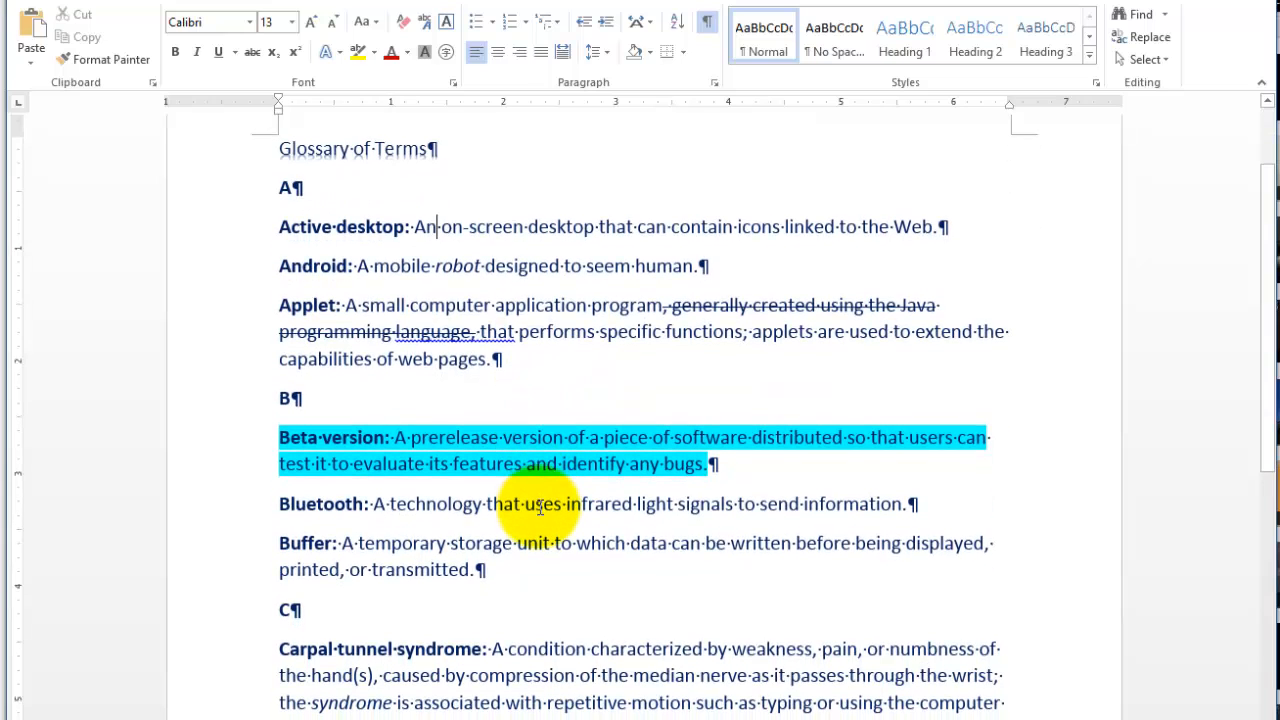
scroll(539, 507, down, 2)
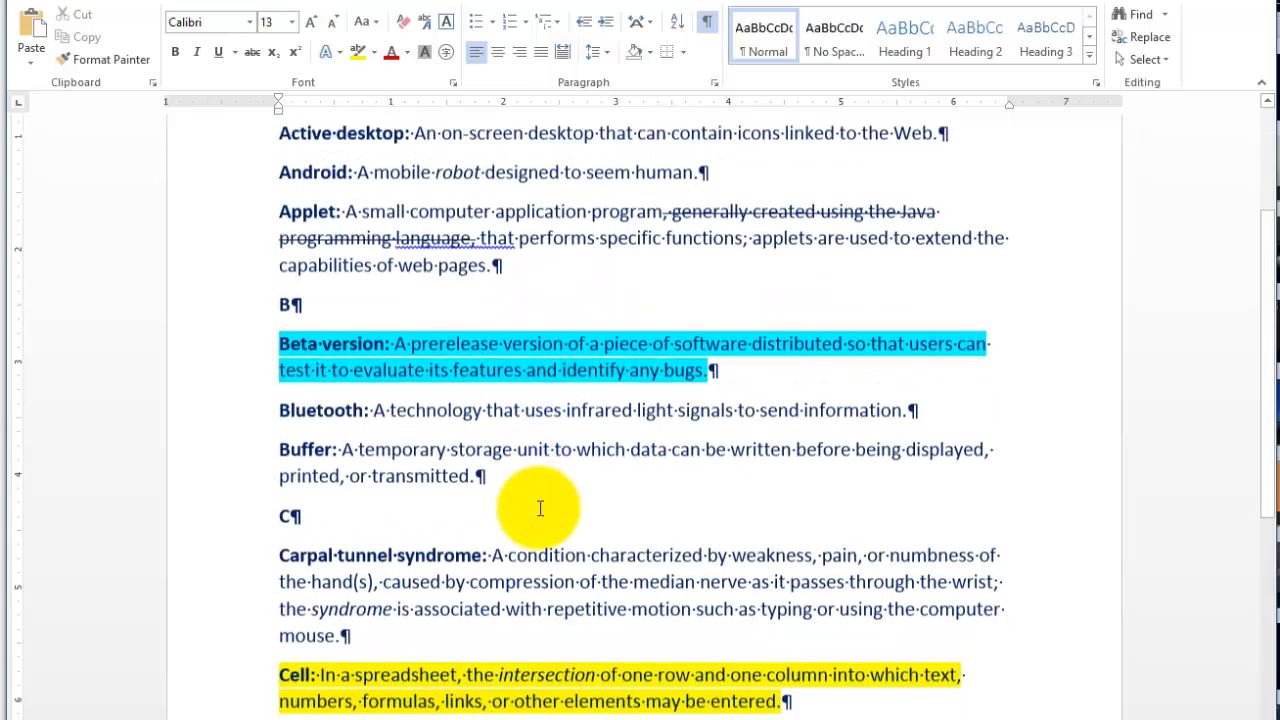